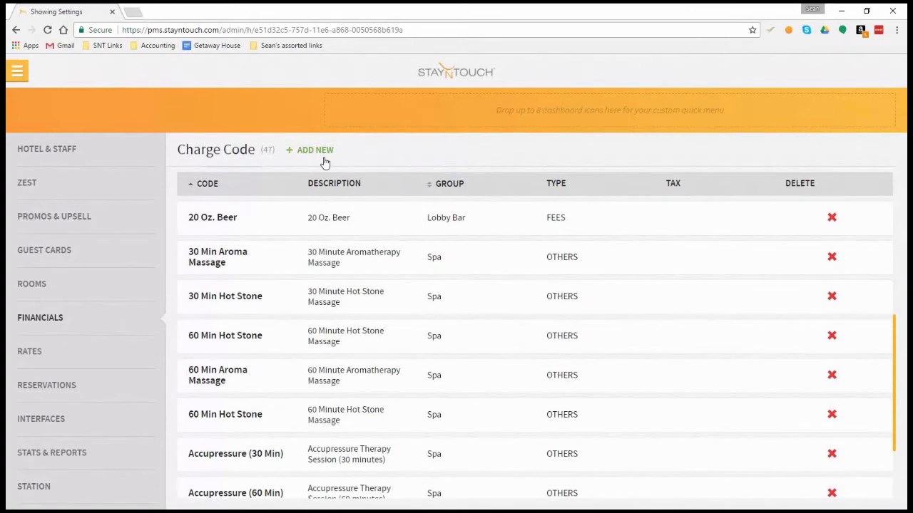
- Start a new charge code 99999 and describe it with the owner's first name in possessive form followed by "Test with Taxes"
click(314, 150)
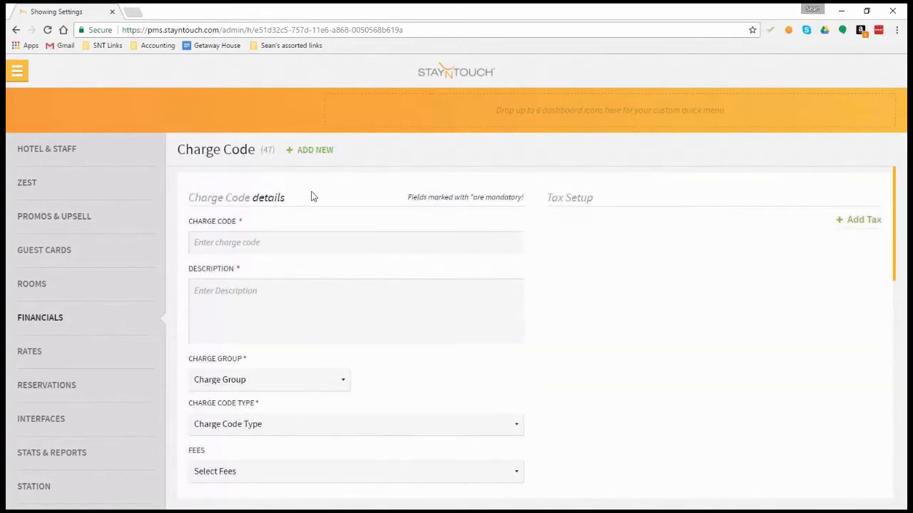
click(267, 243)
text(T)
key(BackSpace)
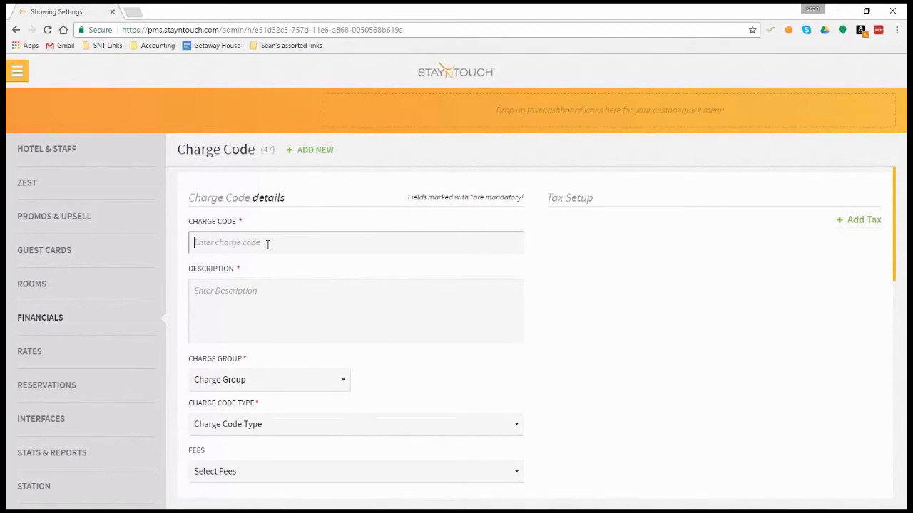
text(99999)
key(Tab)
text(S)
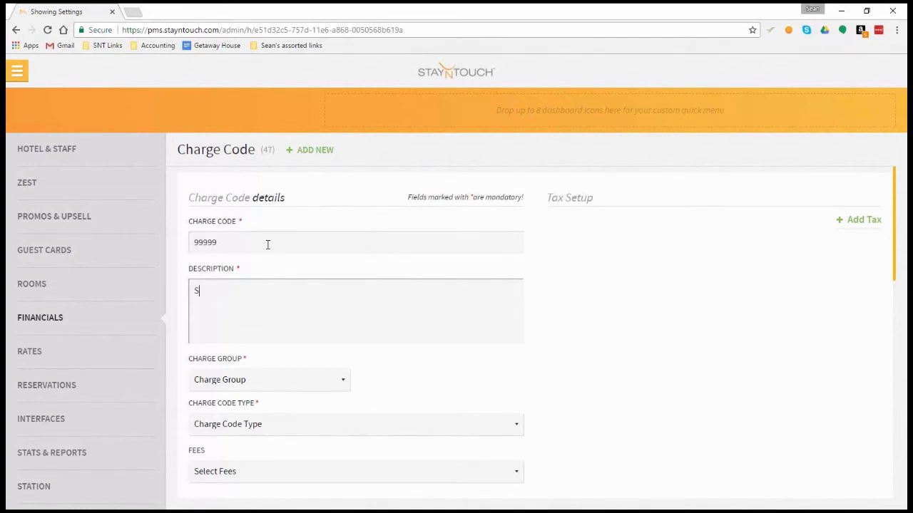
text(ean's Test with Taxes)
- Assign the new charge code to the Miscellaneous charge group and set its charge code type to OTHERS
click(291, 380)
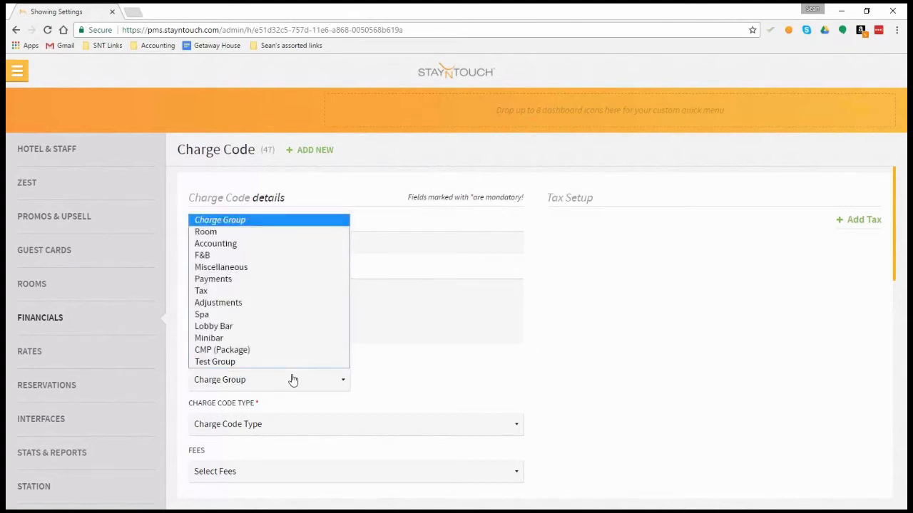
click(262, 269)
click(323, 426)
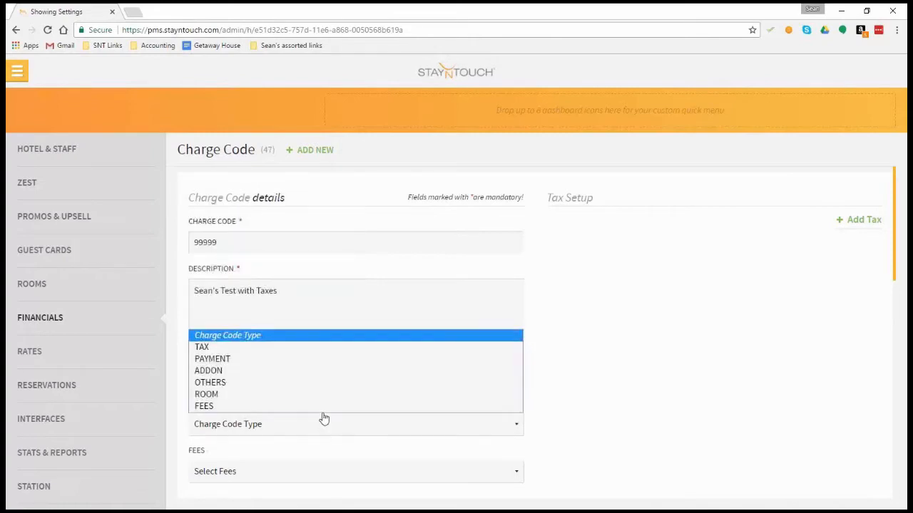
click(312, 390)
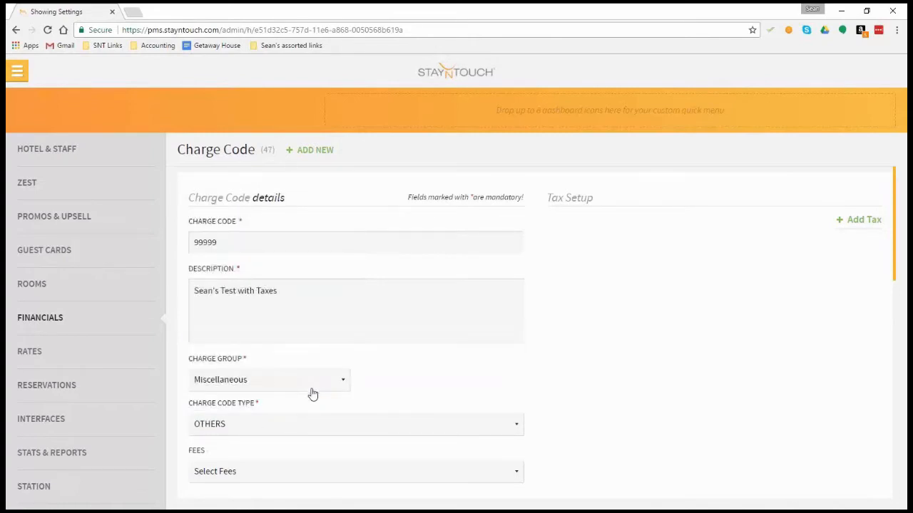
click(311, 431)
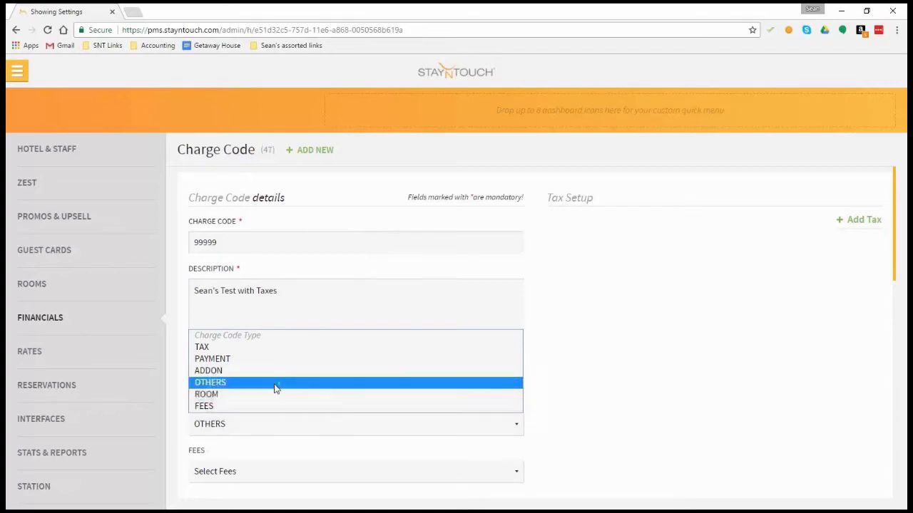
click(273, 384)
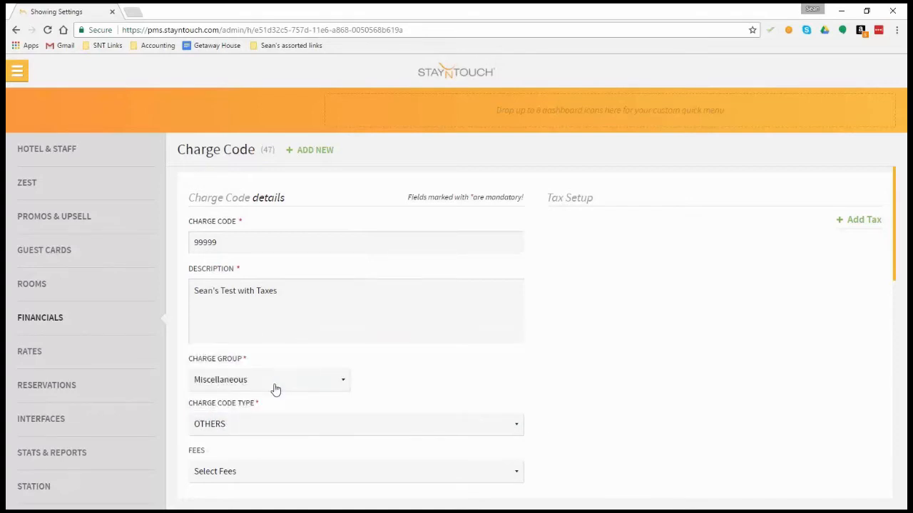
click(407, 473)
click(407, 473)
- Add CMP Food Tax (7.25%) to the charge code as the exclusive Tax 1
click(864, 223)
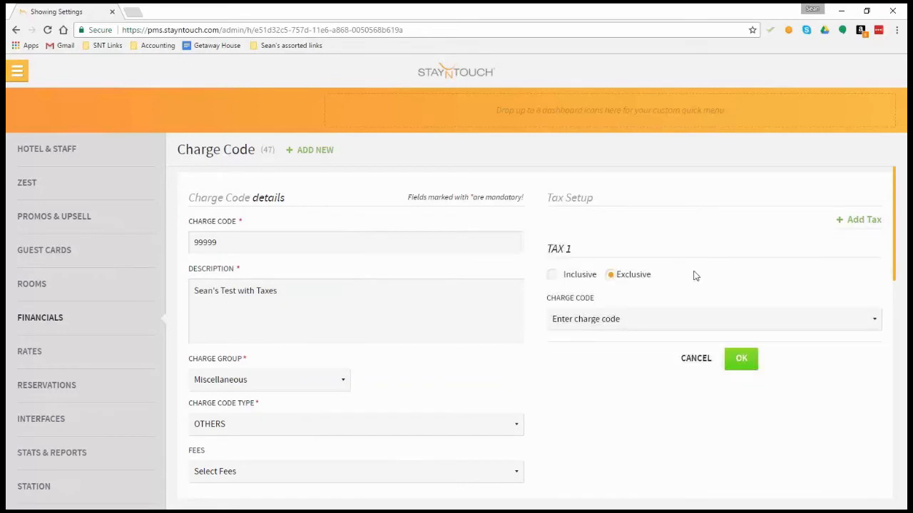
click(656, 321)
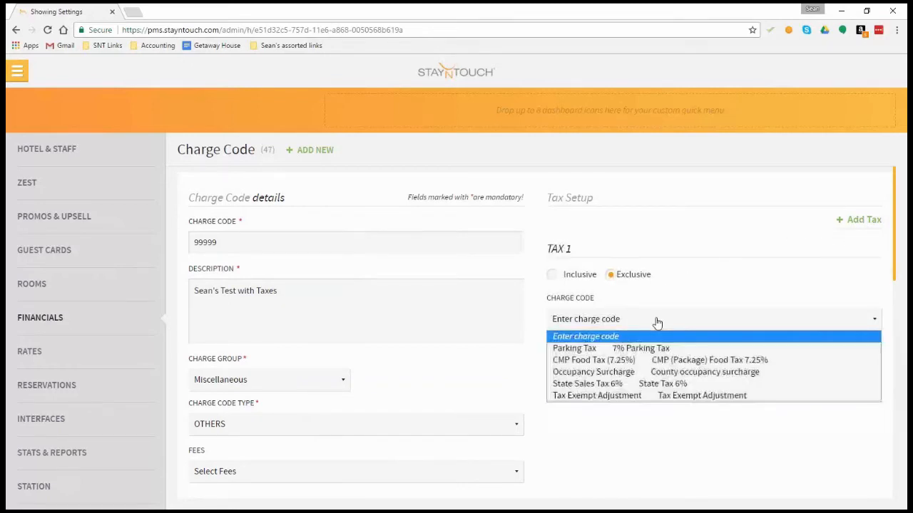
click(657, 361)
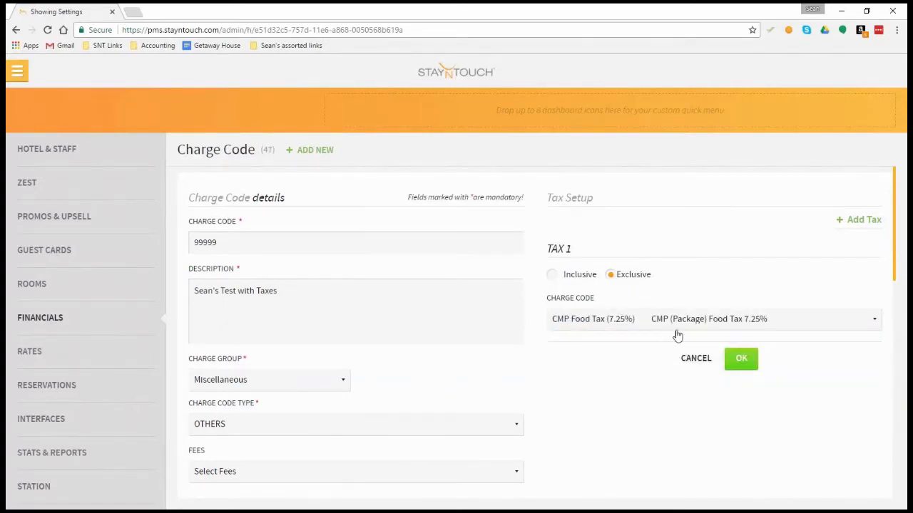
click(742, 362)
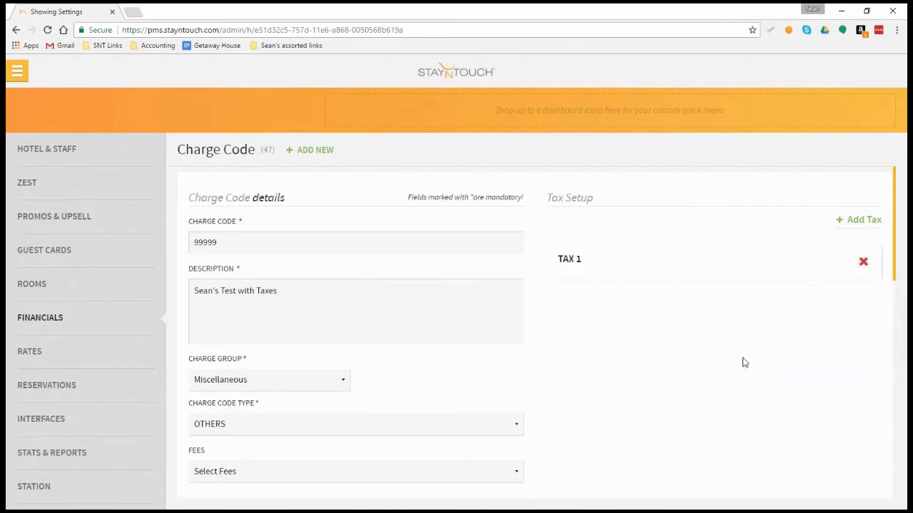
- Add State Sales Tax 6% as the exclusive Tax 2, using the calculation rule ChargeCodeplusTax 1
click(859, 221)
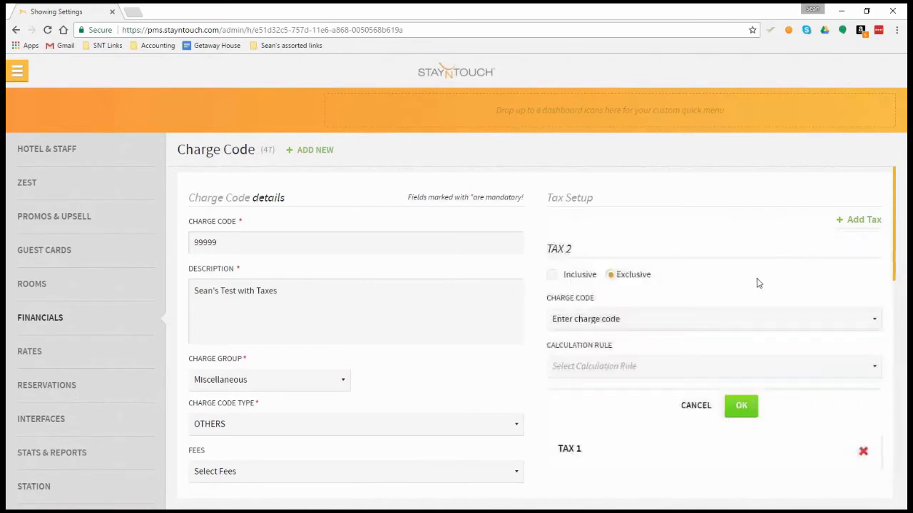
click(667, 321)
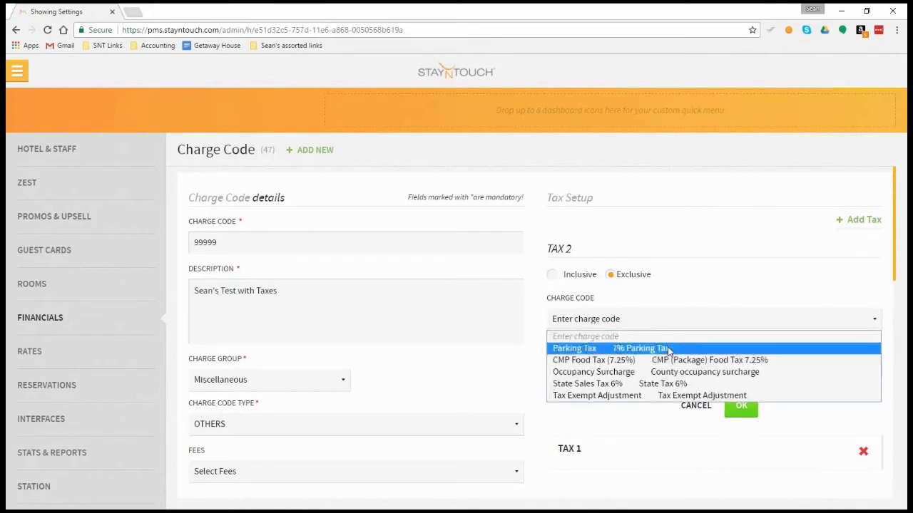
click(671, 383)
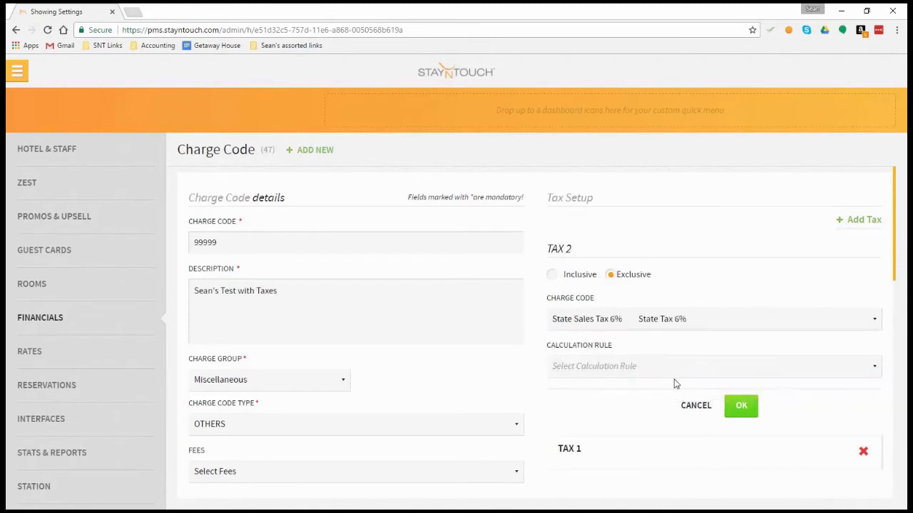
click(640, 367)
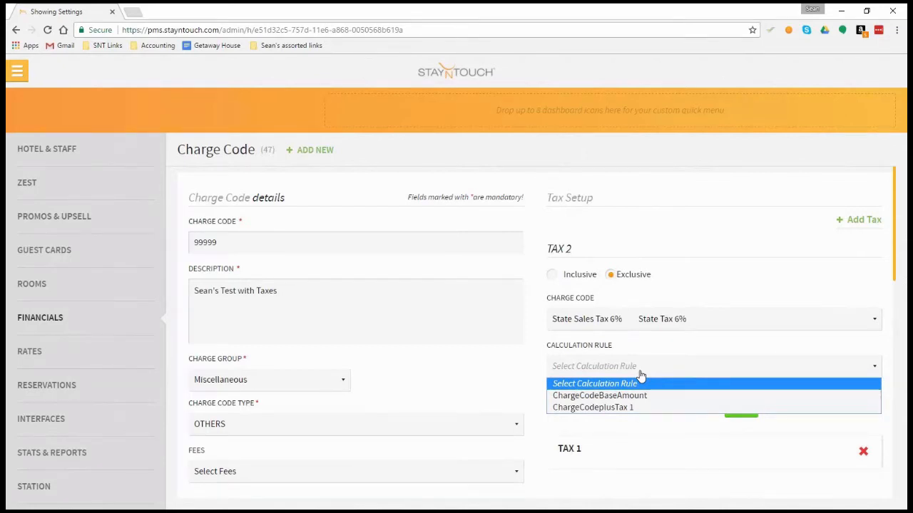
click(625, 411)
click(743, 413)
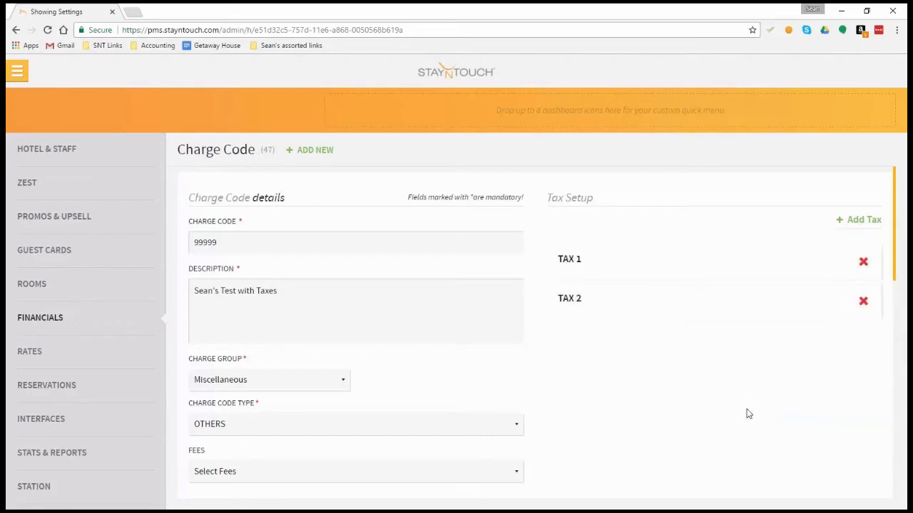
- Review the settings of Tax 1 and Tax 2, including the calculation rule options for Tax 2
click(571, 298)
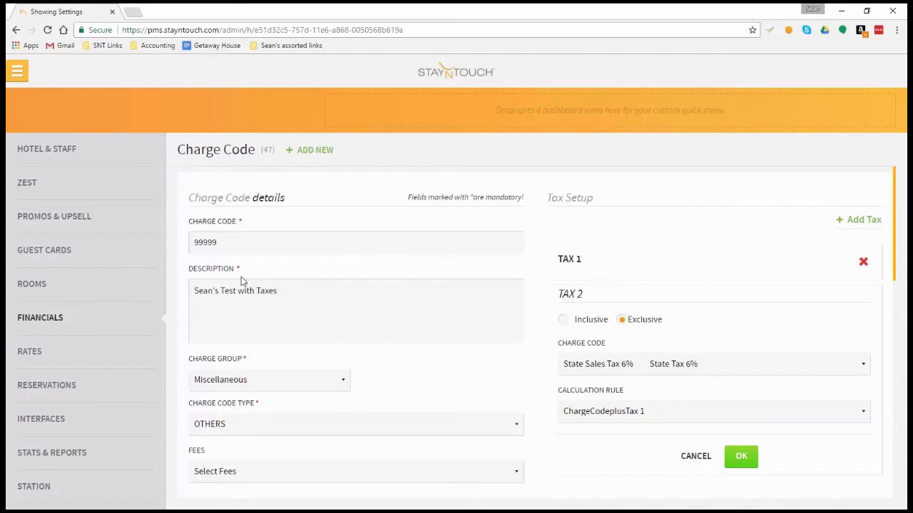
click(581, 261)
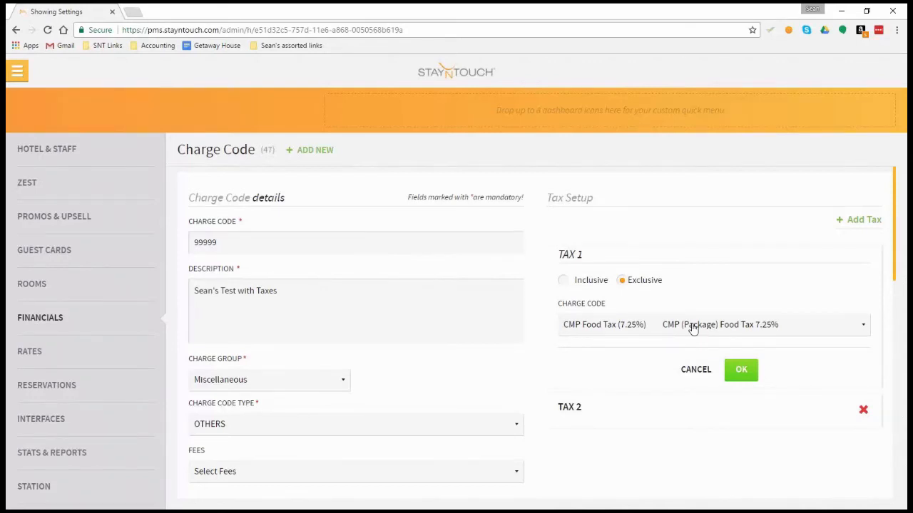
click(694, 370)
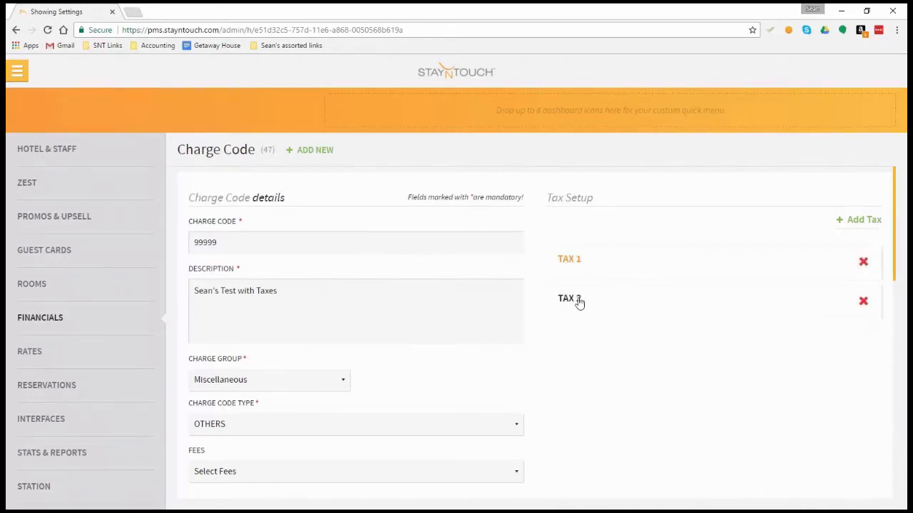
click(571, 301)
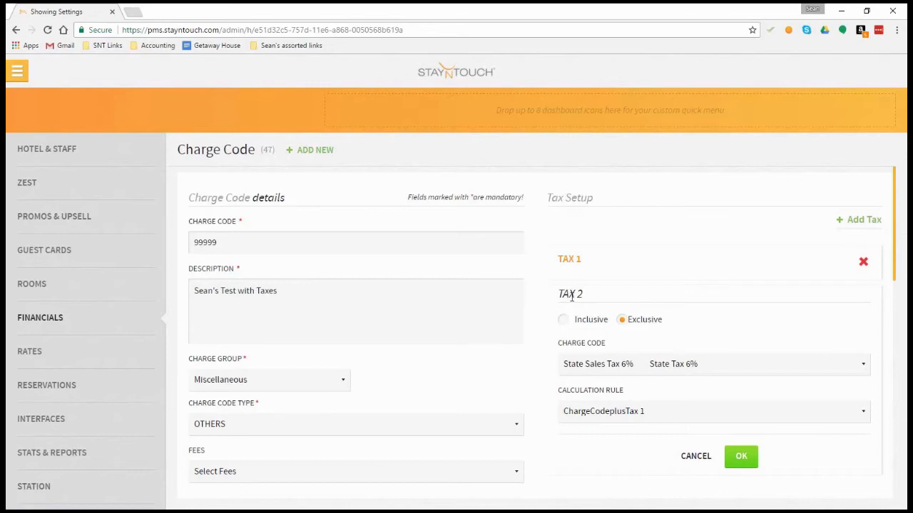
click(635, 412)
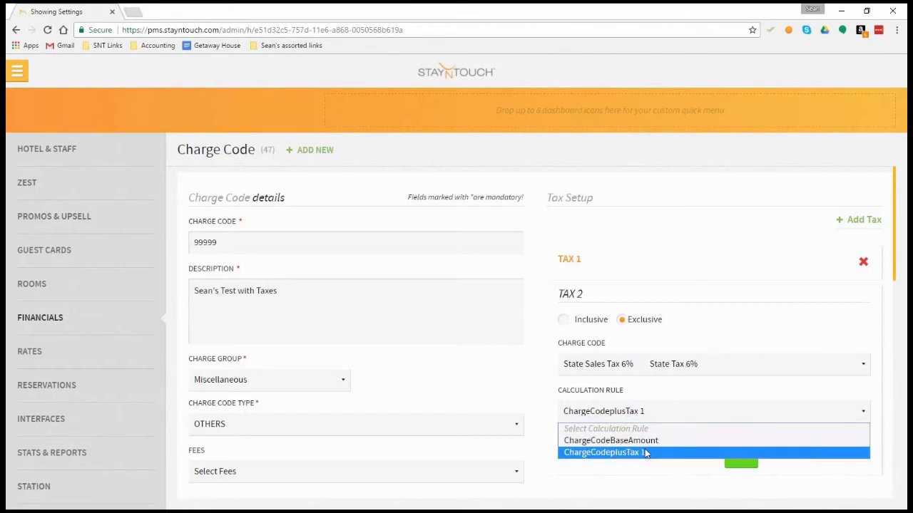
click(645, 453)
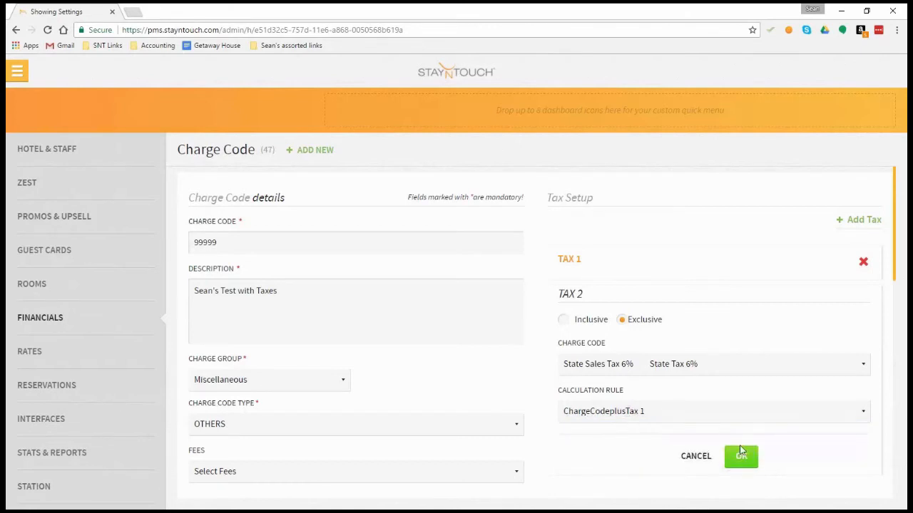
click(742, 459)
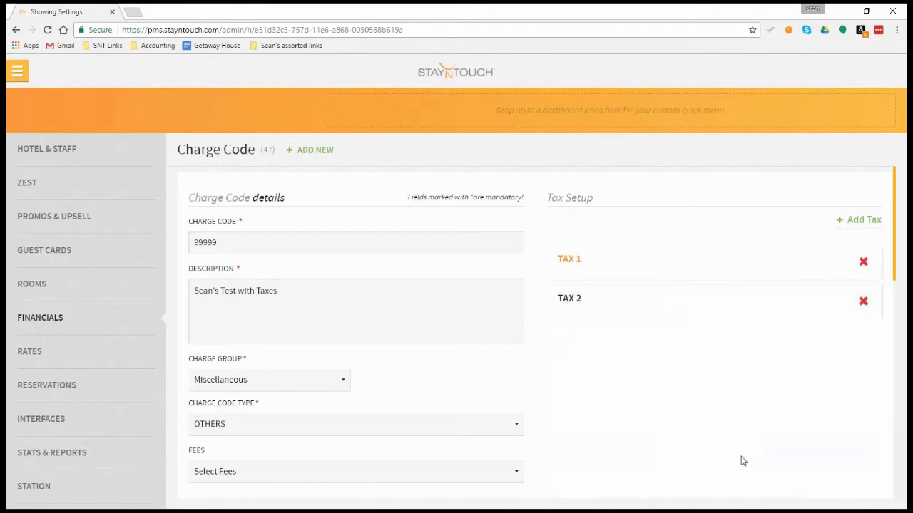
- Add Occupancy Surcharge as the exclusive Tax 3 with the calculation rule ChargeCodeBaseAmount, and save the charge code
click(857, 223)
click(618, 322)
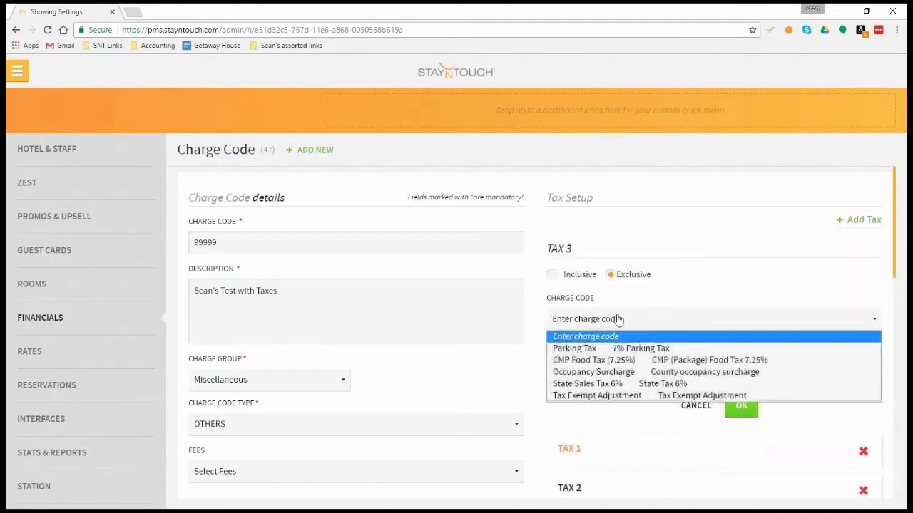
click(628, 372)
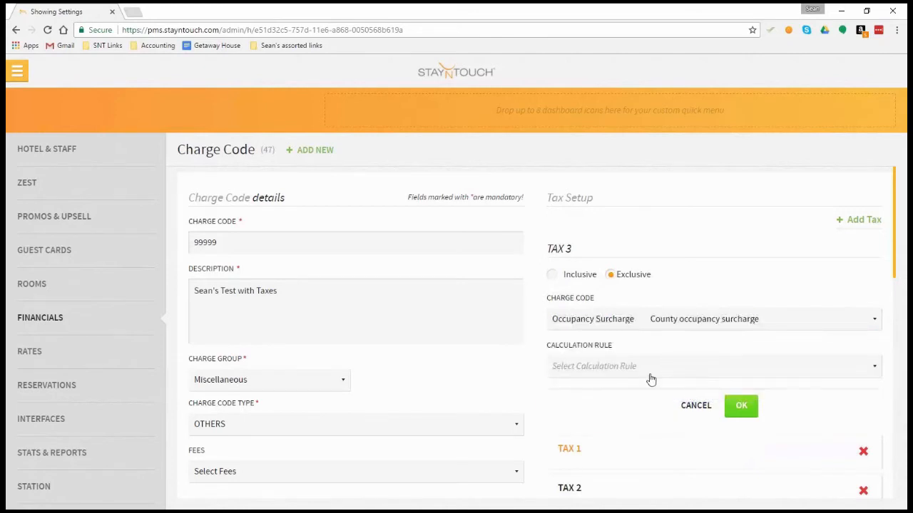
click(650, 371)
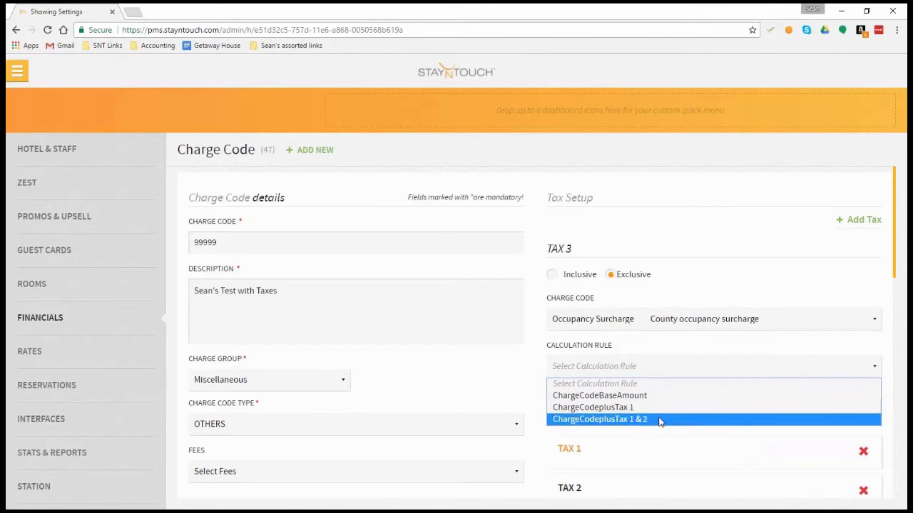
click(653, 392)
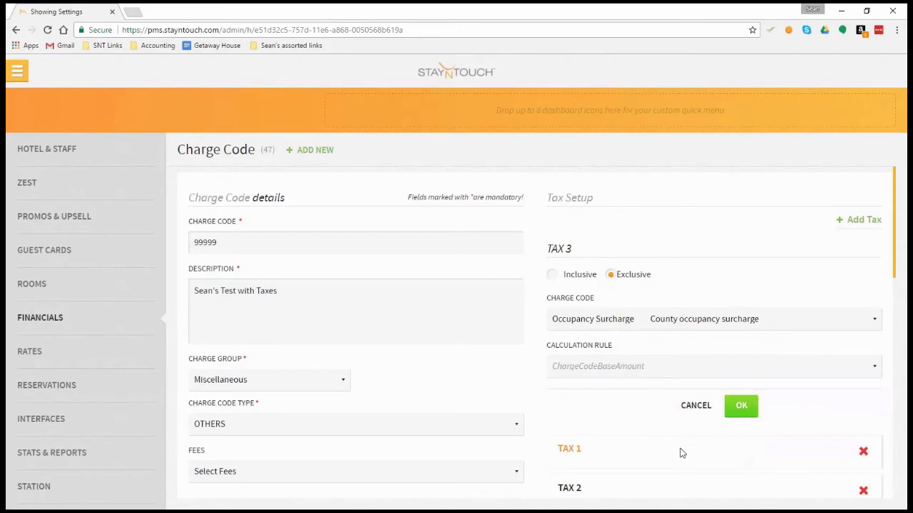
click(742, 406)
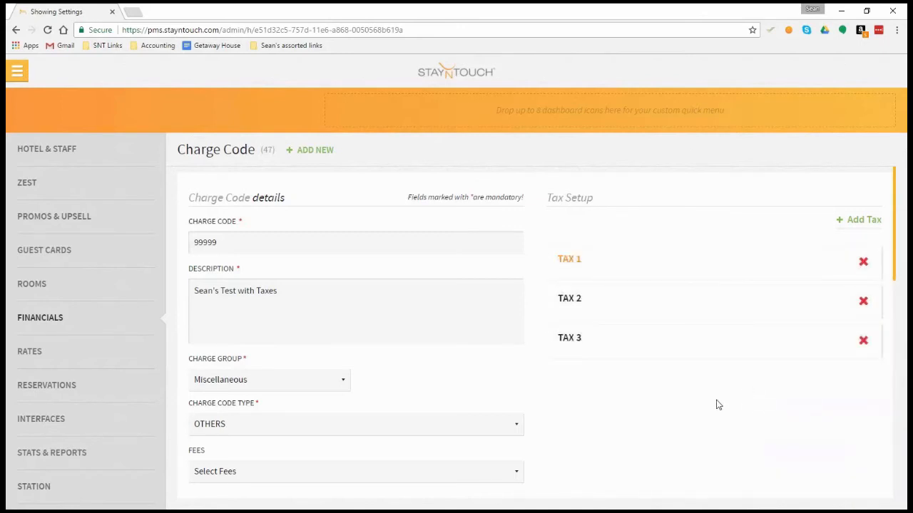
scroll(716, 404, down, 2)
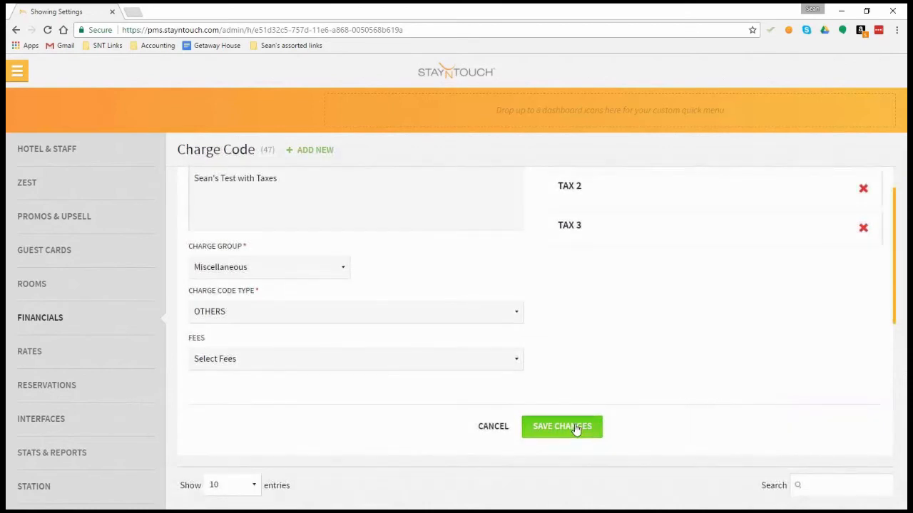
click(563, 427)
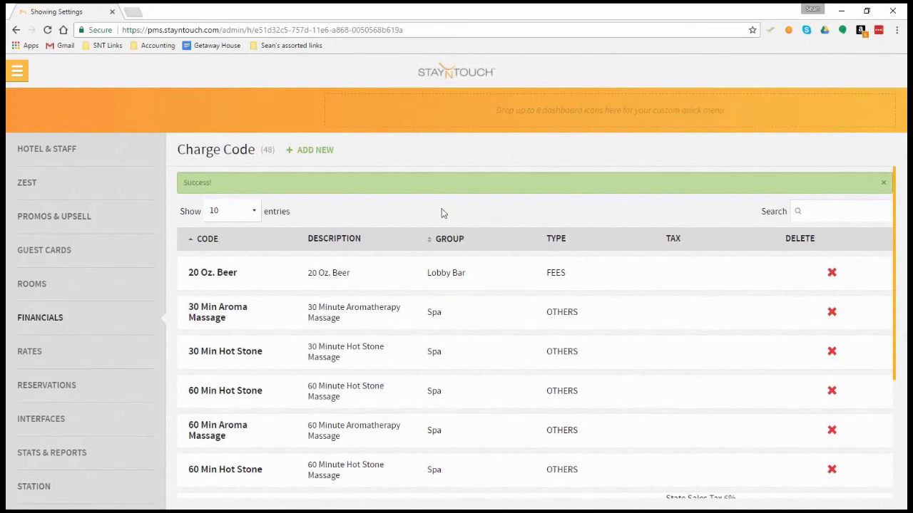
- Start another new charge code 99998 and describe it with the owner's first name in possessive form followed by "Example Tax"
click(318, 151)
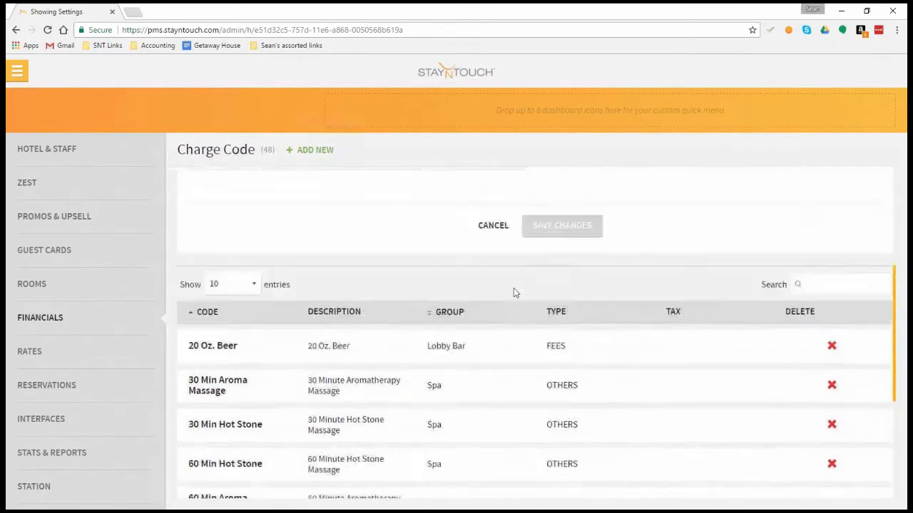
click(253, 244)
text(9)
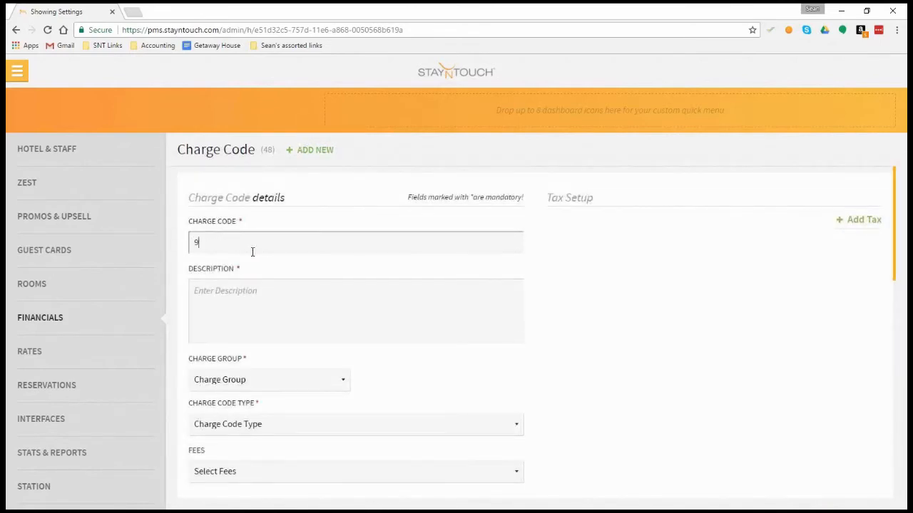
text(9998)
click(226, 311)
text(Sea)
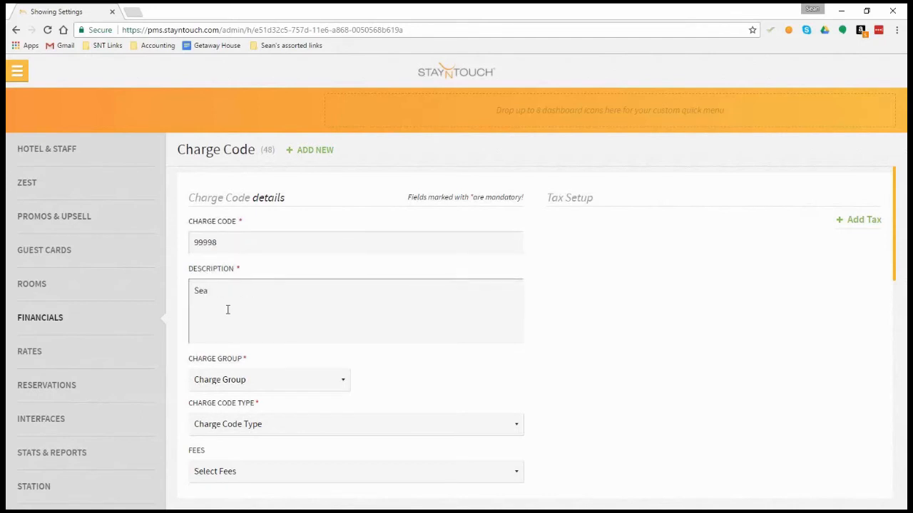
text(n's Example Tax)
- Assign charge code 99998 to the Tax charge group and set its charge code type to TAX
click(271, 382)
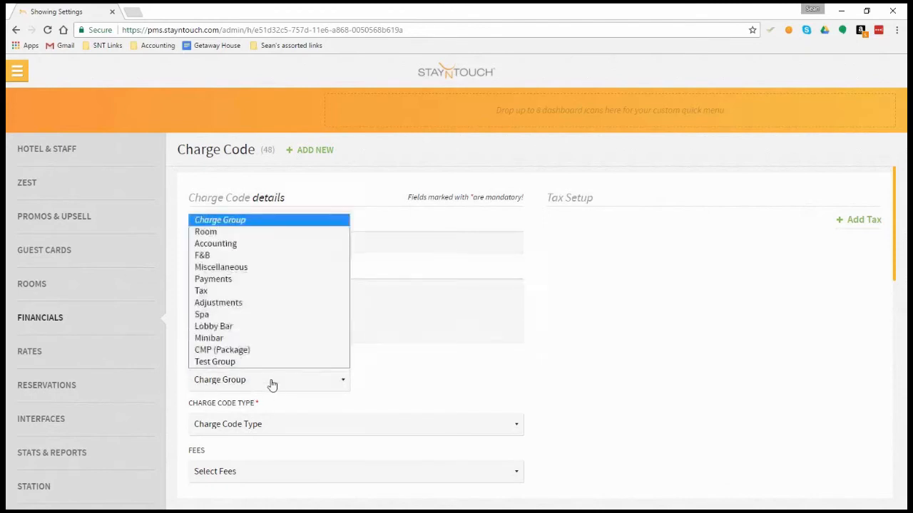
click(246, 292)
click(267, 426)
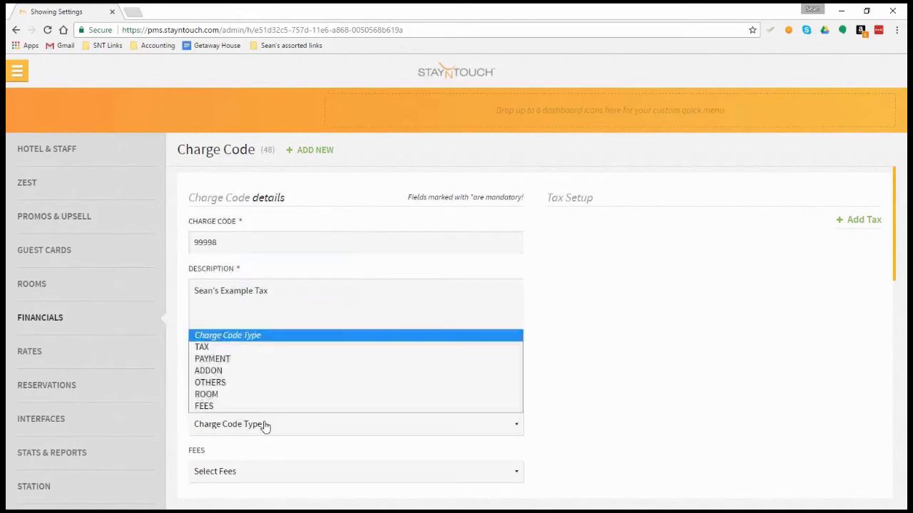
click(240, 353)
scroll(316, 346, down, 2)
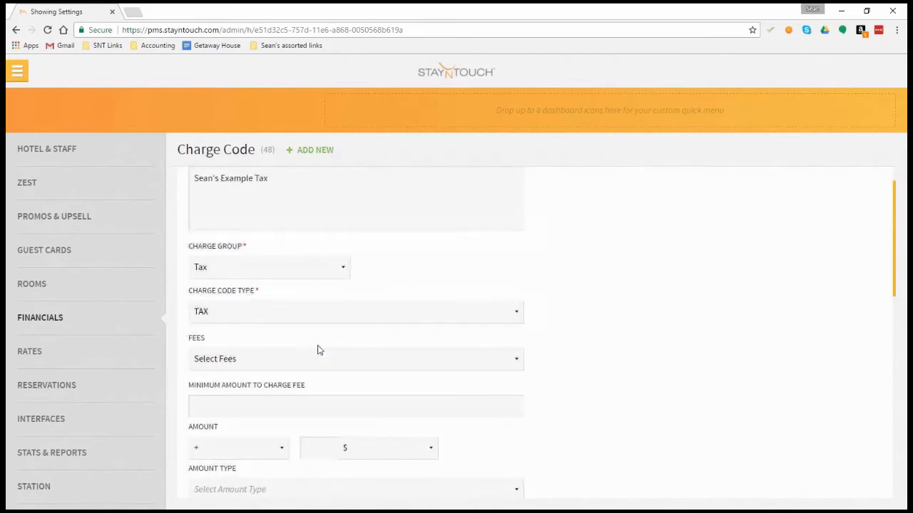
scroll(318, 350, down, 2)
scroll(444, 348, down, 1)
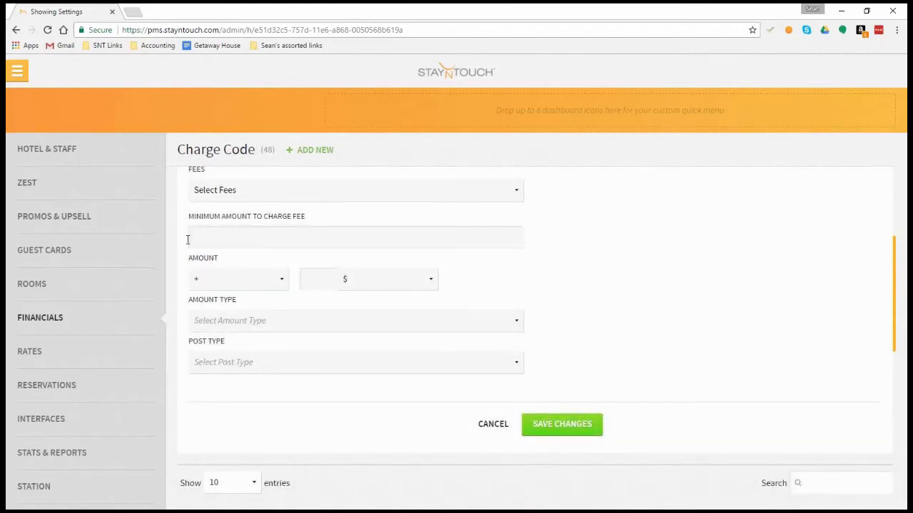
click(205, 240)
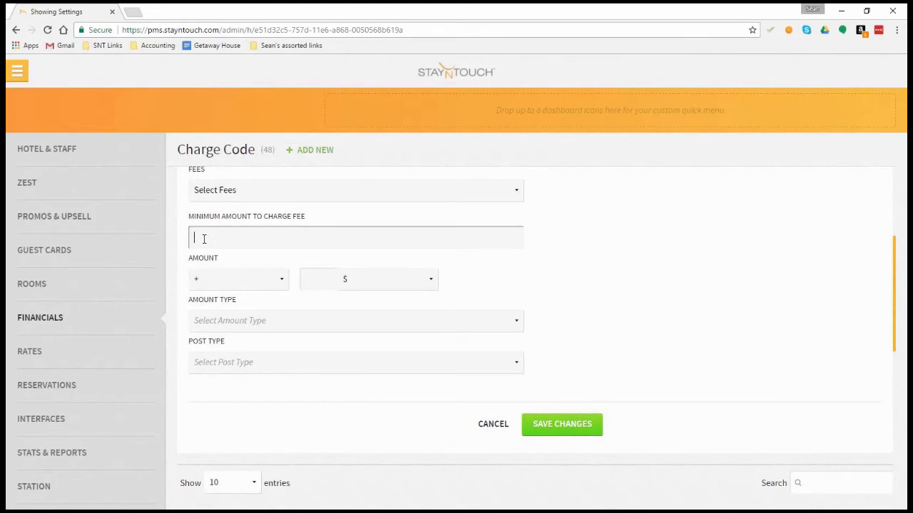
text(1)
key(BackSpace)
- Set the amount of charge code 99998 to 10.3758 and its unit to percent
click(322, 285)
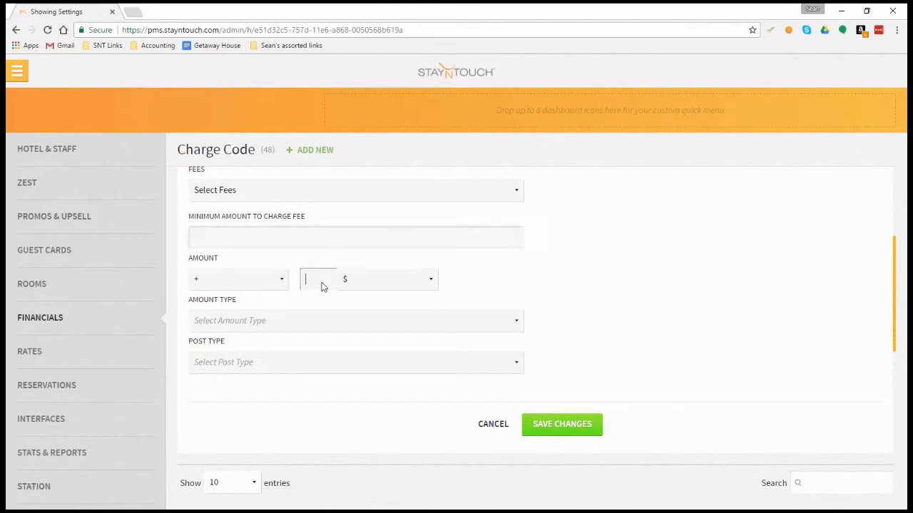
text(10)
click(360, 280)
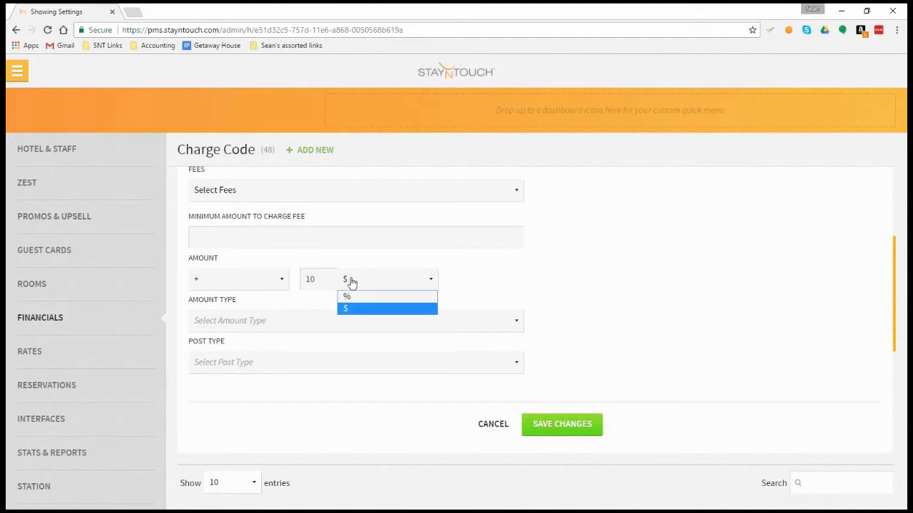
click(331, 278)
click(331, 278)
click(349, 280)
click(368, 293)
click(330, 279)
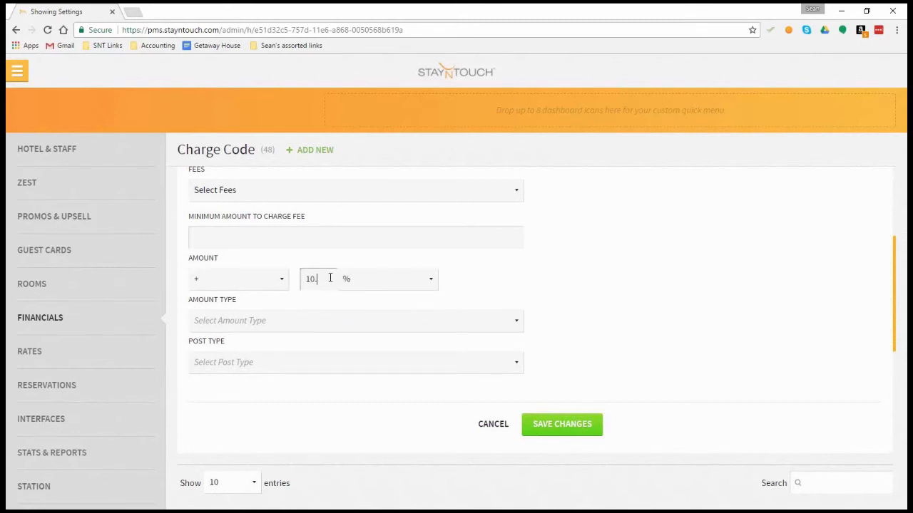
text(.3758)
key(BackSpace)
- Set the amount type to FLAT and the post type to NIGHT, and save charge code 99998
click(345, 326)
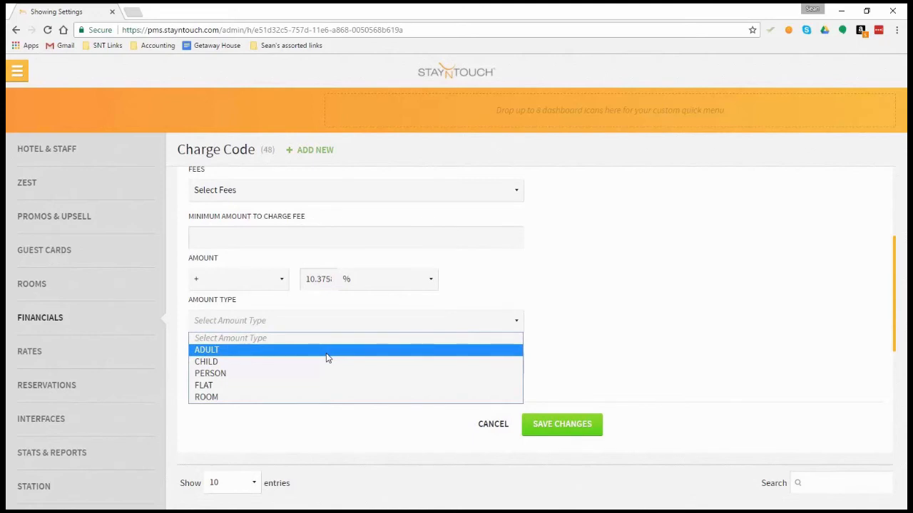
click(266, 385)
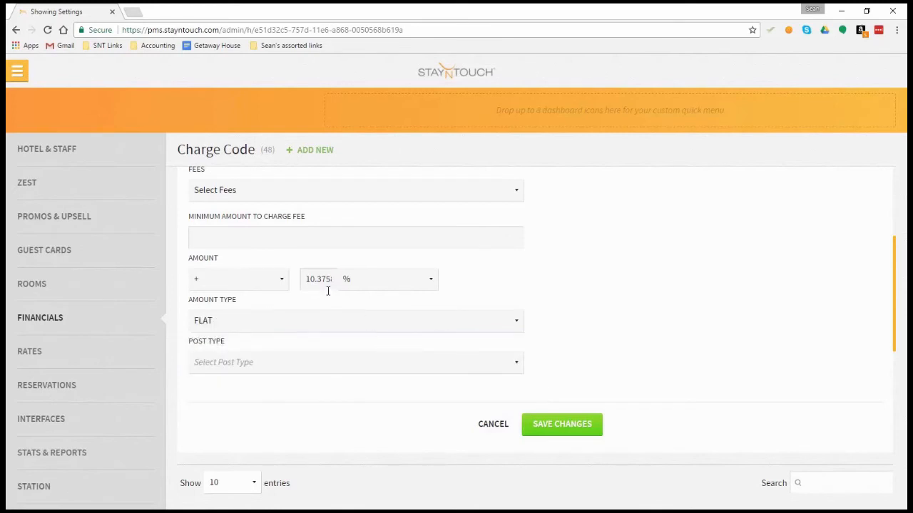
click(318, 367)
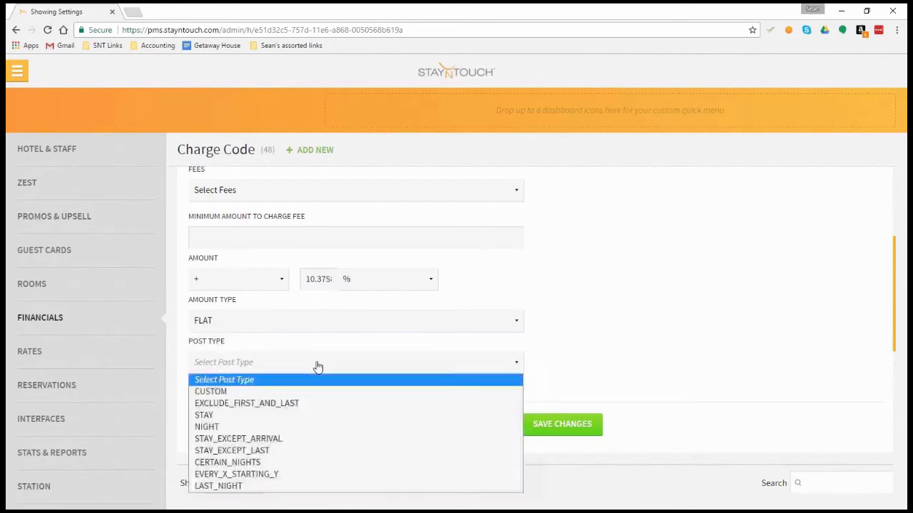
click(223, 420)
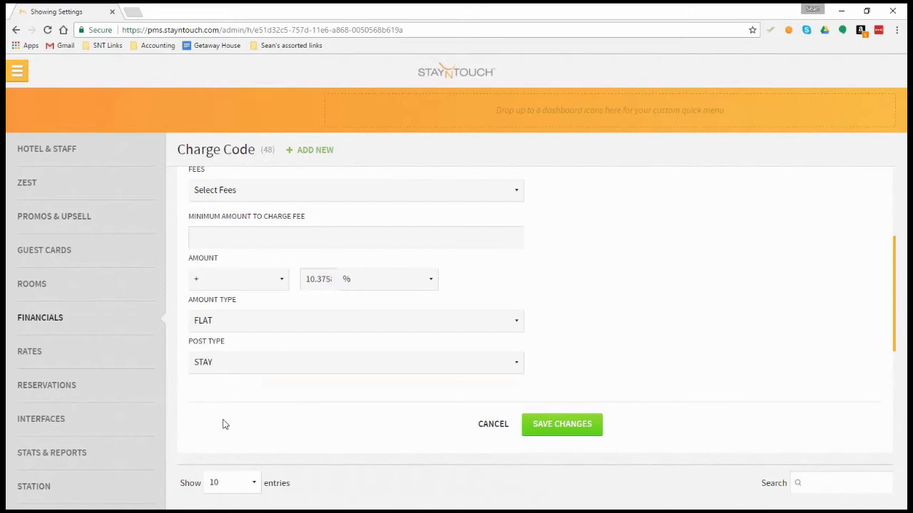
click(238, 368)
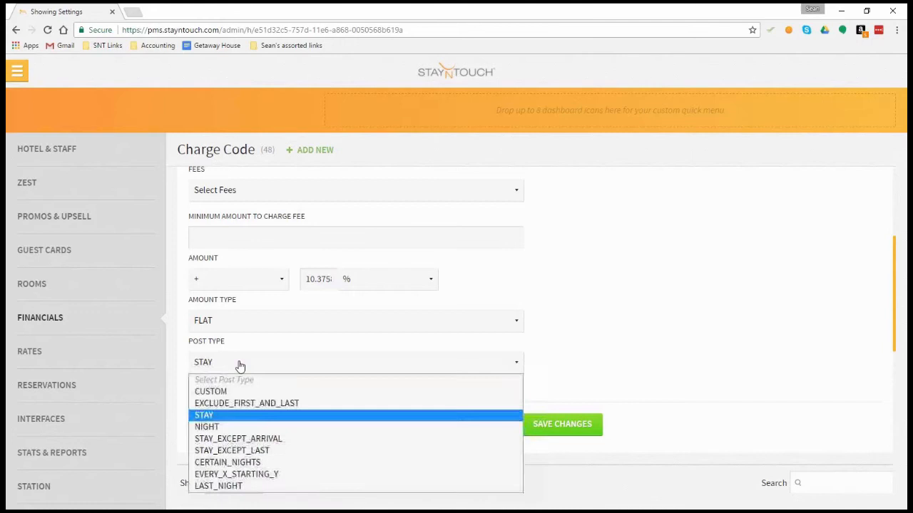
click(237, 427)
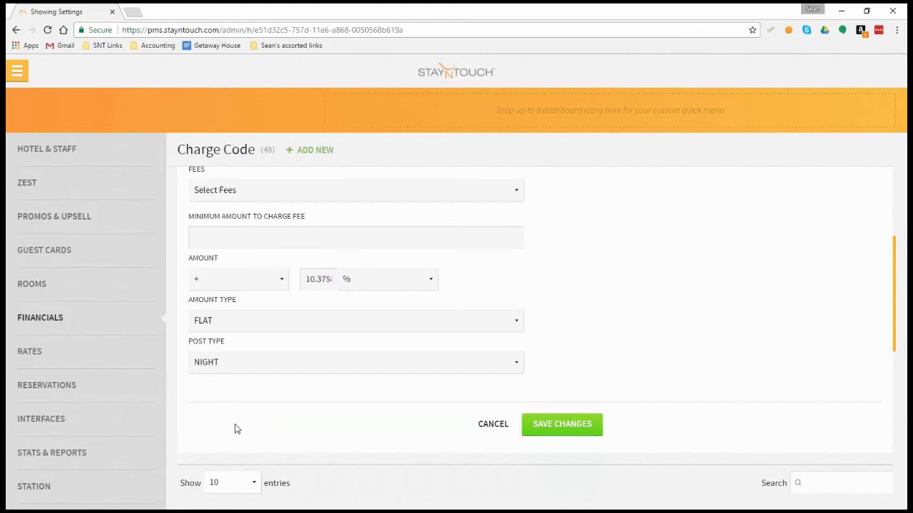
click(568, 431)
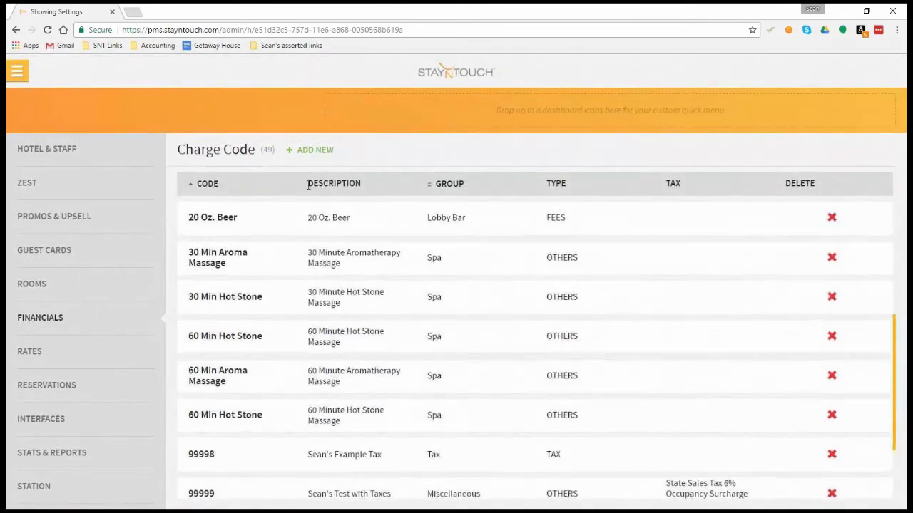
- Start a new charge code 99997 with the description "Per person Tax"
click(314, 151)
click(274, 244)
text(999)
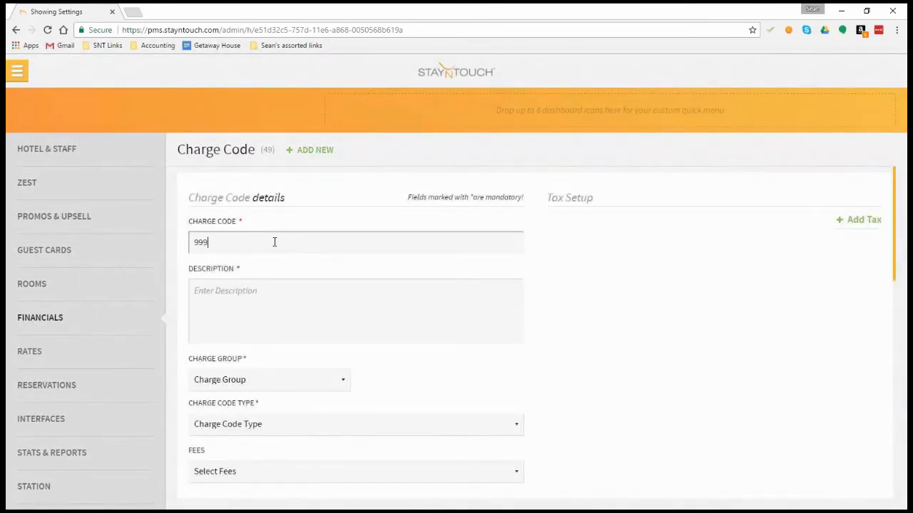
text(97)
key(Tab)
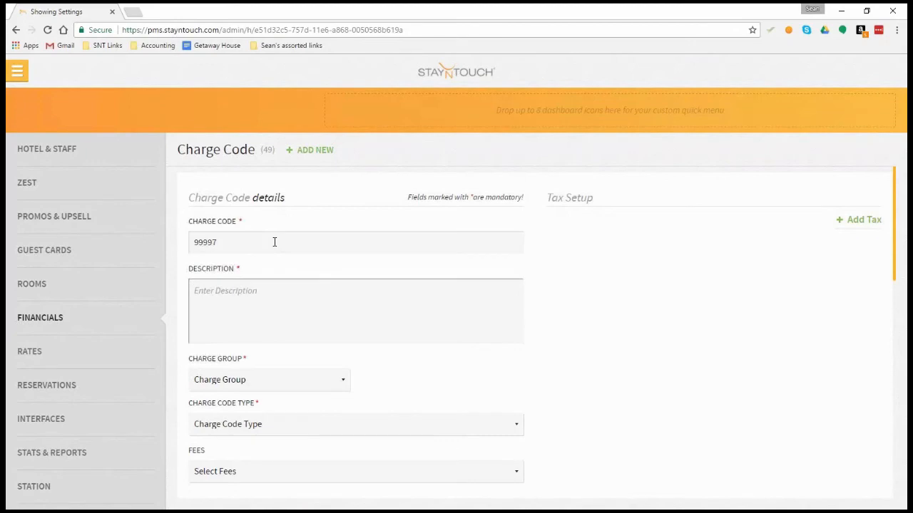
text(Per person TAx)
key(BackSpace)
text(ax)
- Assign charge code 99997 to the Tax charge group and set its charge code type to TAX
click(271, 383)
click(255, 291)
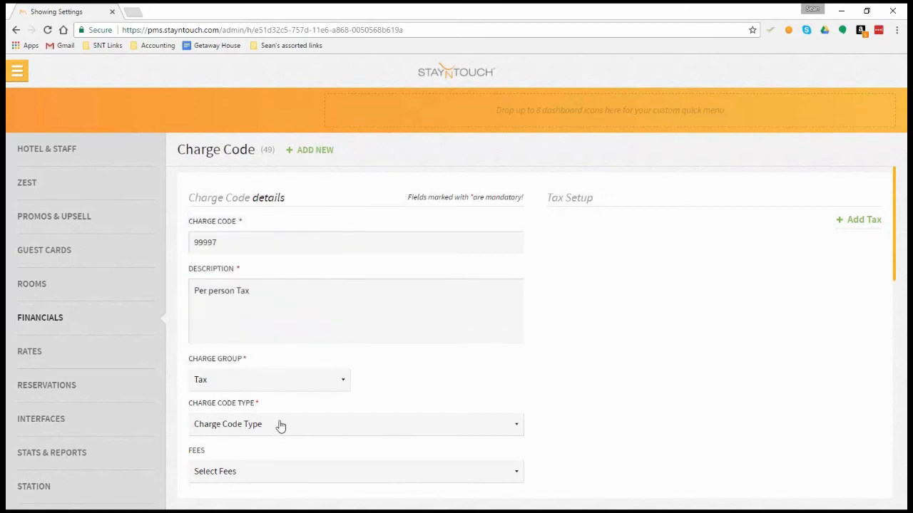
click(280, 426)
click(264, 348)
- Set the amount of the per person tax to $2 and its amount type to PERSON
scroll(297, 438, down, 2)
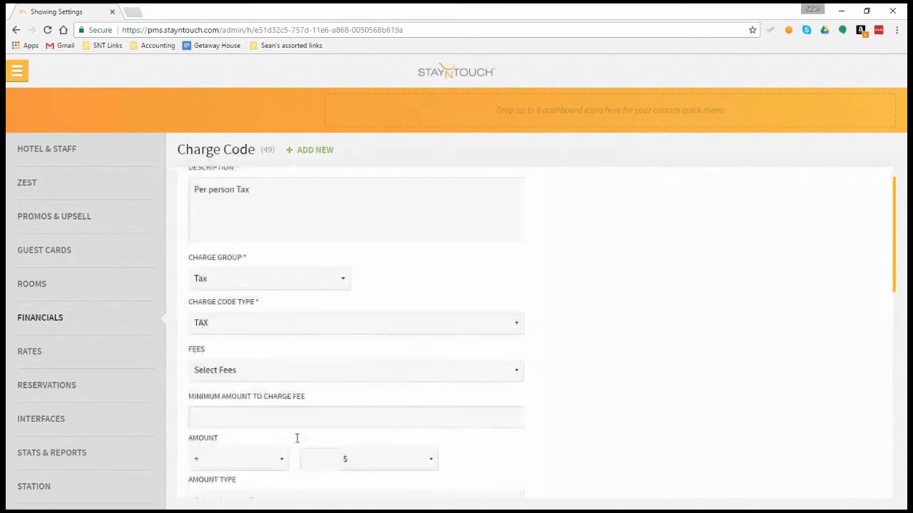
click(271, 363)
click(271, 369)
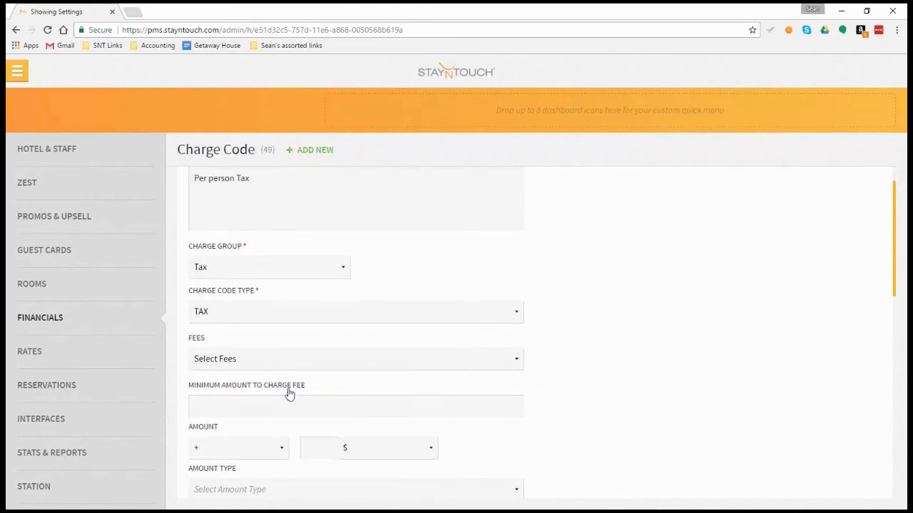
click(322, 447)
text(2)
scroll(328, 449, down, 2)
click(300, 384)
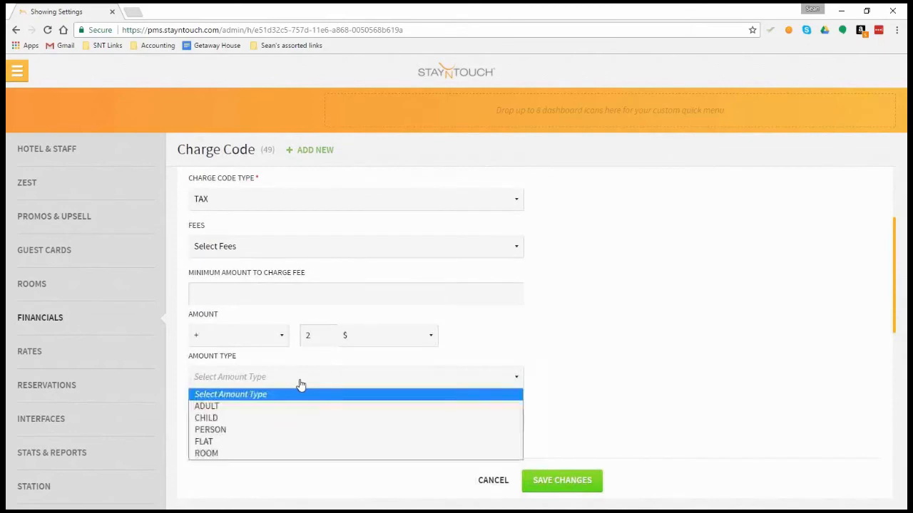
click(306, 431)
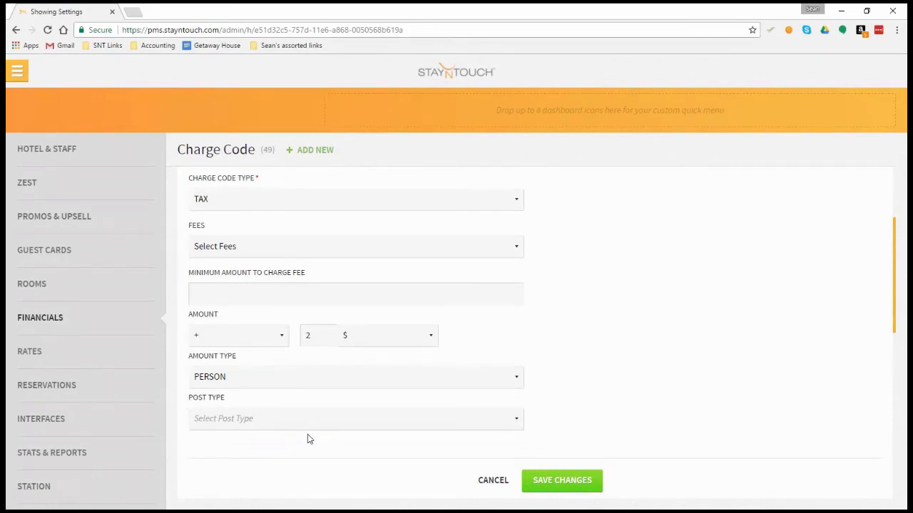
- Set the post type to NIGHT and the amount type to ADULT, and save charge code 99997
click(310, 426)
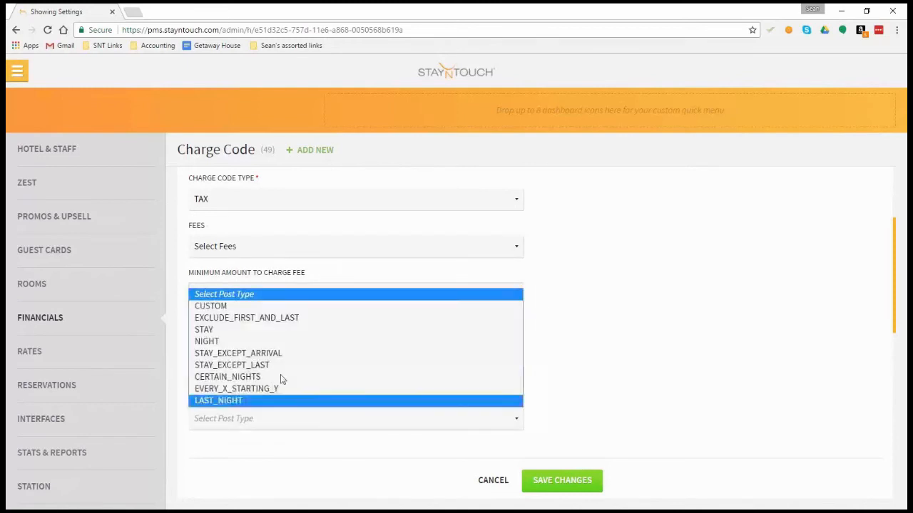
click(234, 343)
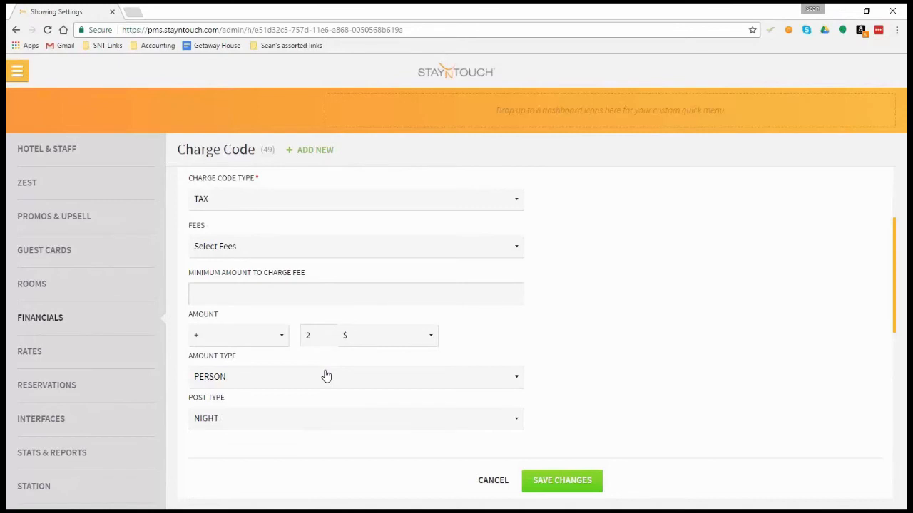
click(326, 378)
click(282, 409)
click(553, 482)
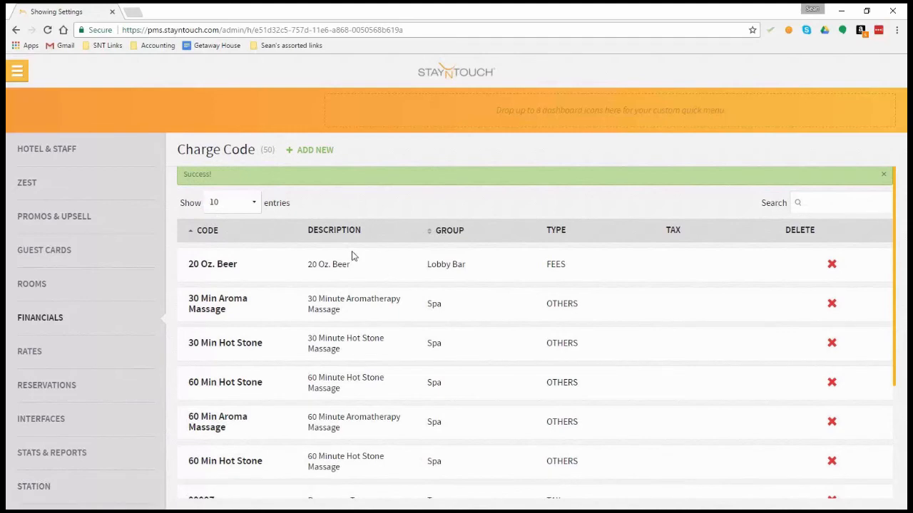
- Show 25 entries per page in the charge code list and look through the listed codes
click(251, 204)
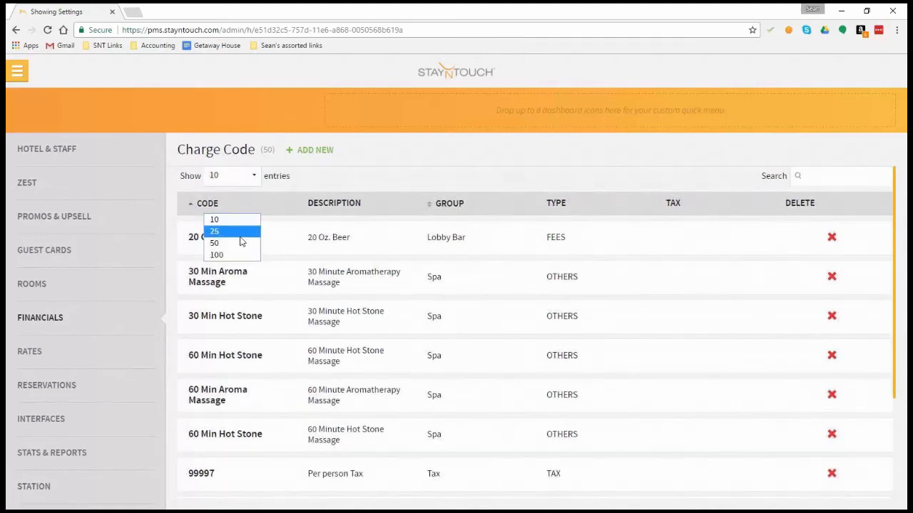
click(239, 237)
scroll(424, 306, down, 6)
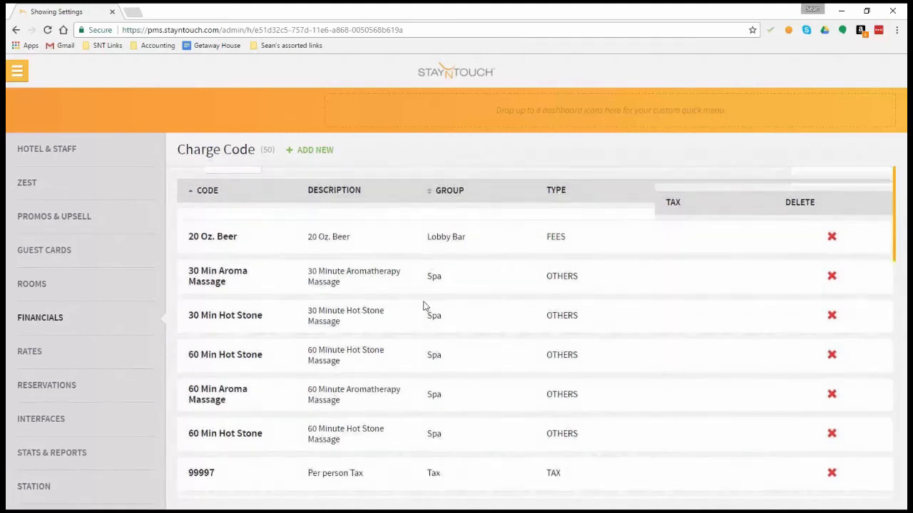
scroll(424, 310, down, 3)
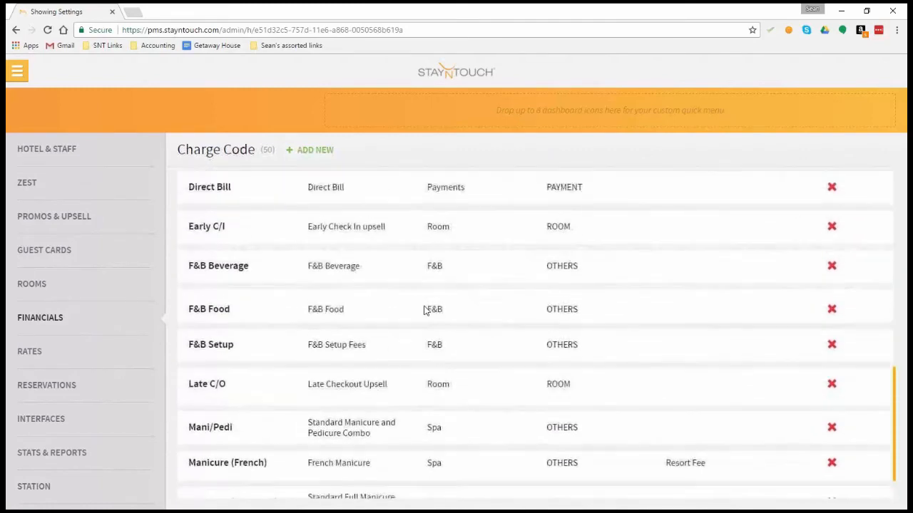
- Search the charge code list for "aroma", and replace that search with "999"
scroll(423, 310, up, 10)
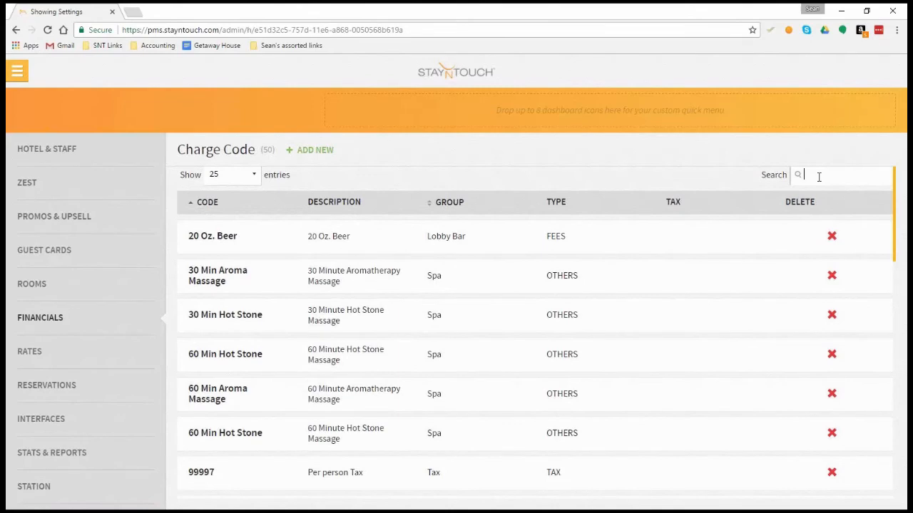
text(aroma)
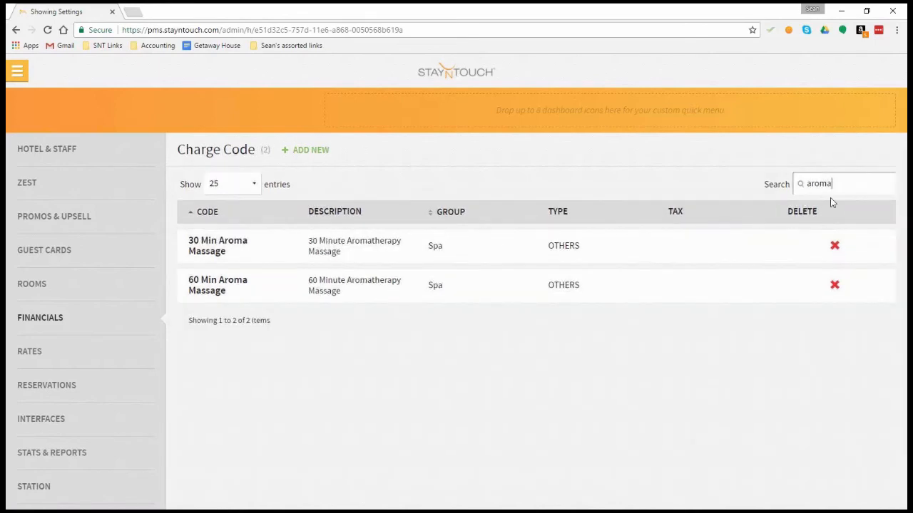
key(BackSpace)
key(BackSpace)
key(BackSpace)
key(BackSpace)
key(BackSpace)
text(999)
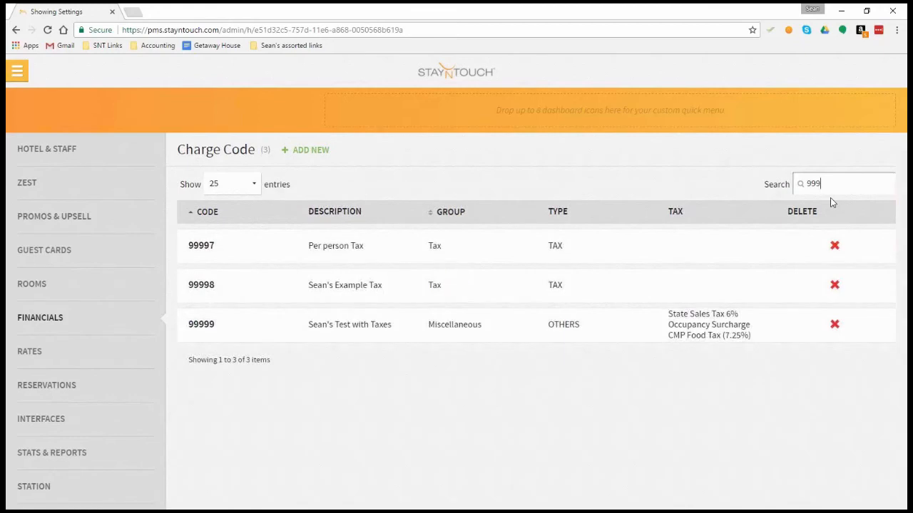
- Search the charge code list for "tax" and look through the matching entries
key(BackSpace)
key(BackSpace)
text(tax)
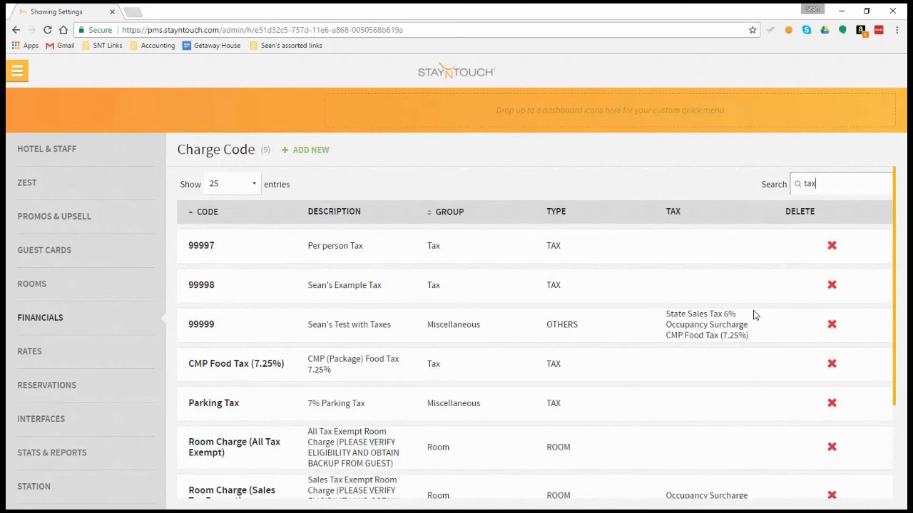
scroll(754, 314, down, 1)
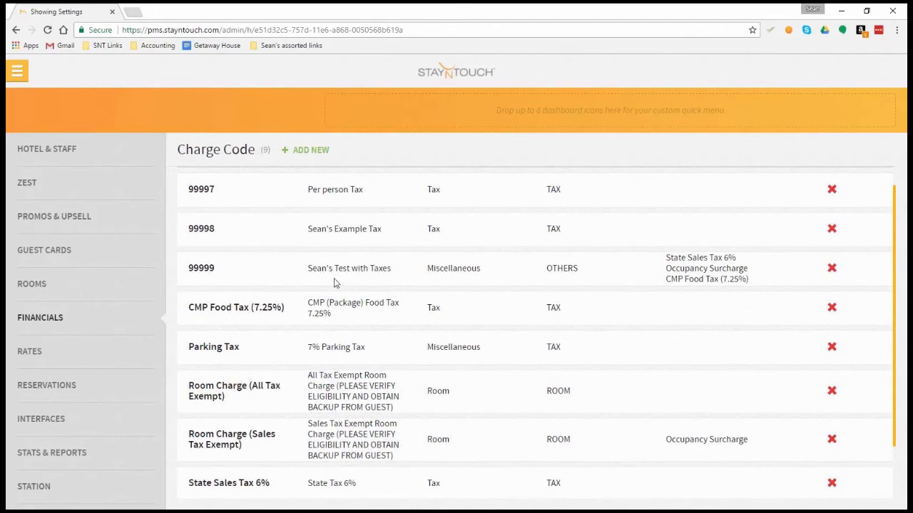
scroll(467, 277, up, 1)
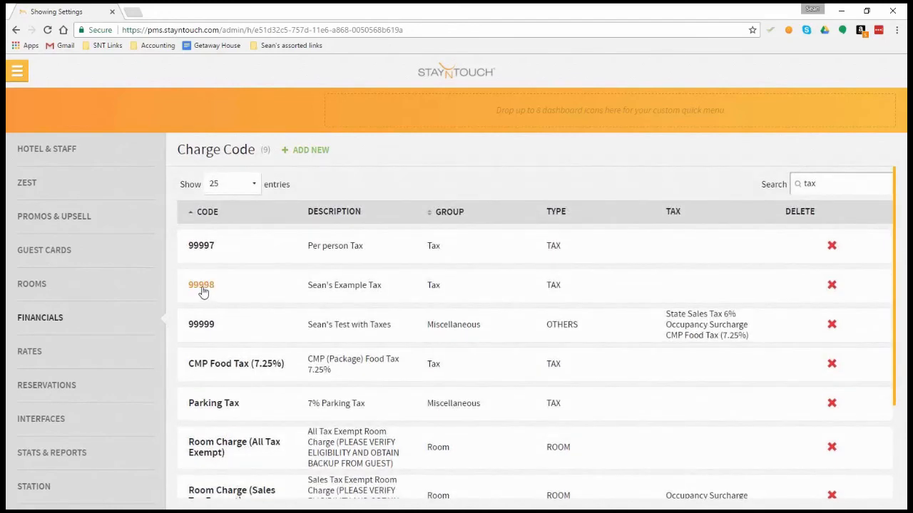
- Open the details of charge code 99999 to review its tax setup
click(198, 328)
scroll(778, 349, down, 1)
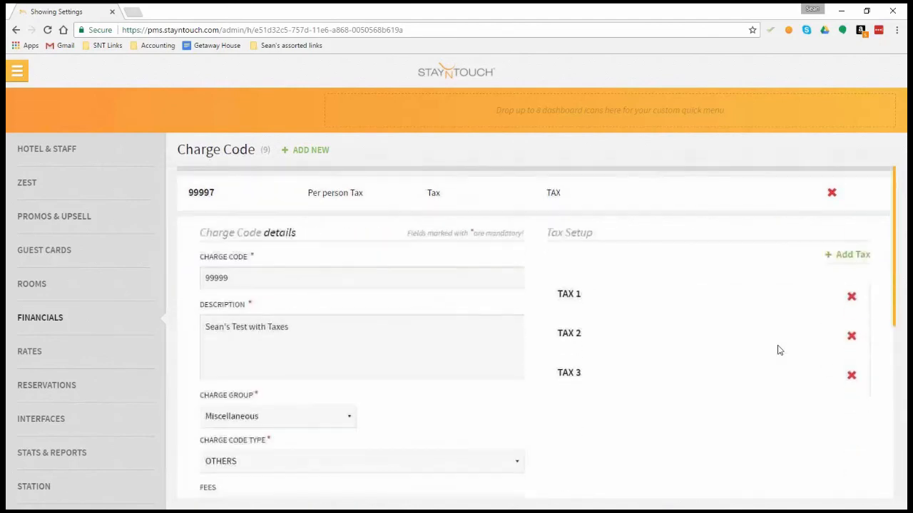
- Link tax code 99998 to charge code 99999 as an exclusive Tax 4, save it, and search the list for "9999"
click(845, 258)
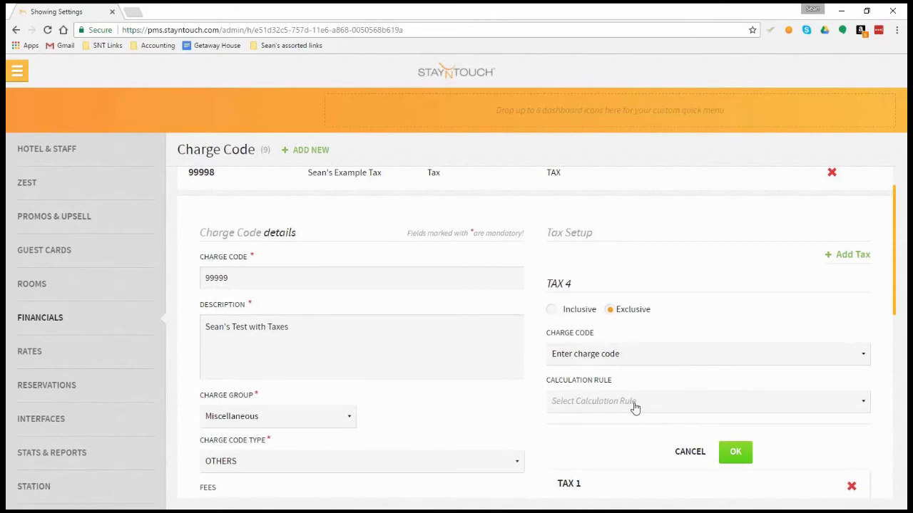
click(634, 362)
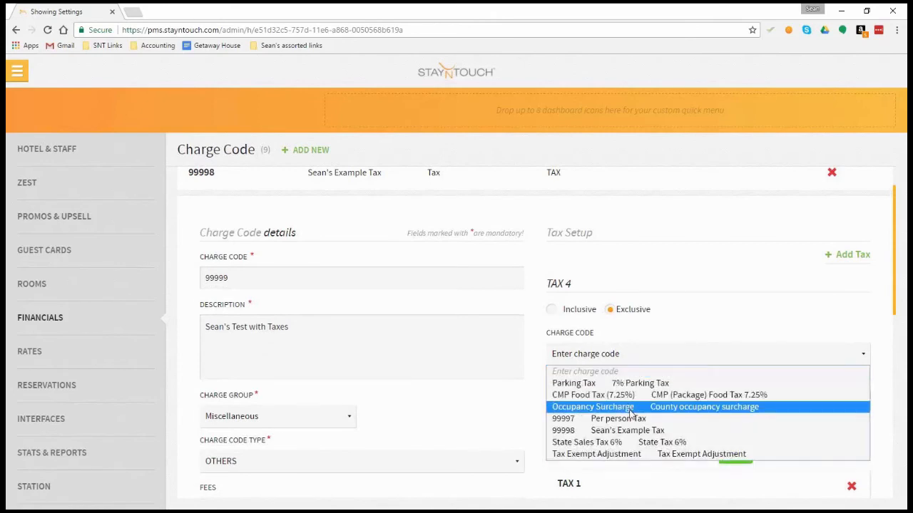
click(626, 430)
click(729, 454)
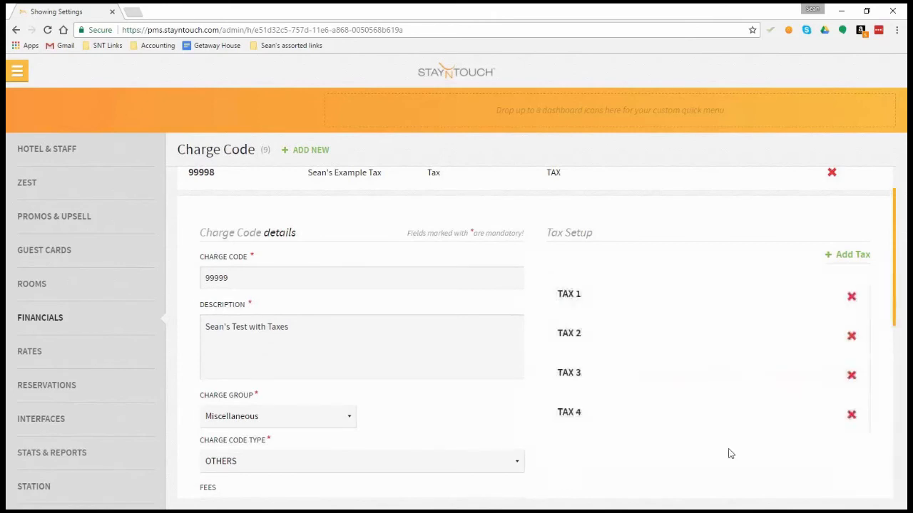
scroll(605, 469, down, 6)
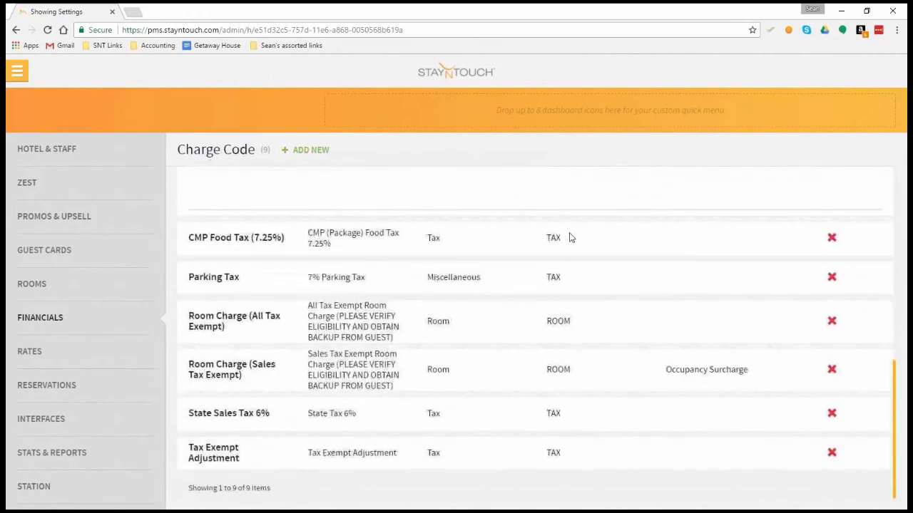
scroll(574, 285, up, 2)
click(550, 265)
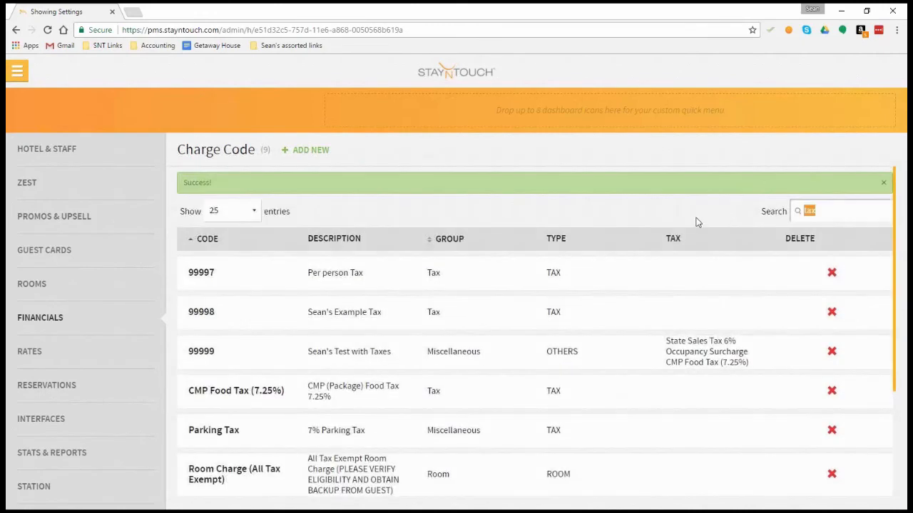
text(9999)
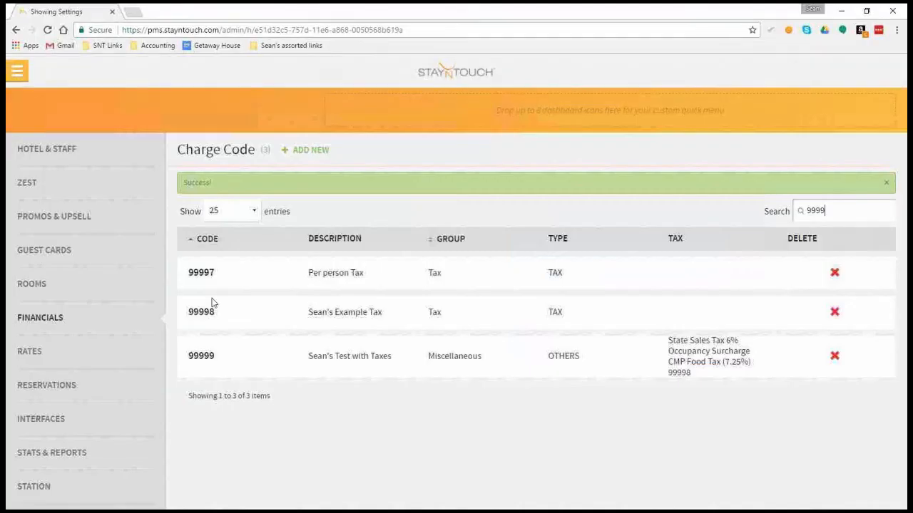
- Start a new charge code 1001 with the description "Tax Exempt Room Charge"
click(303, 150)
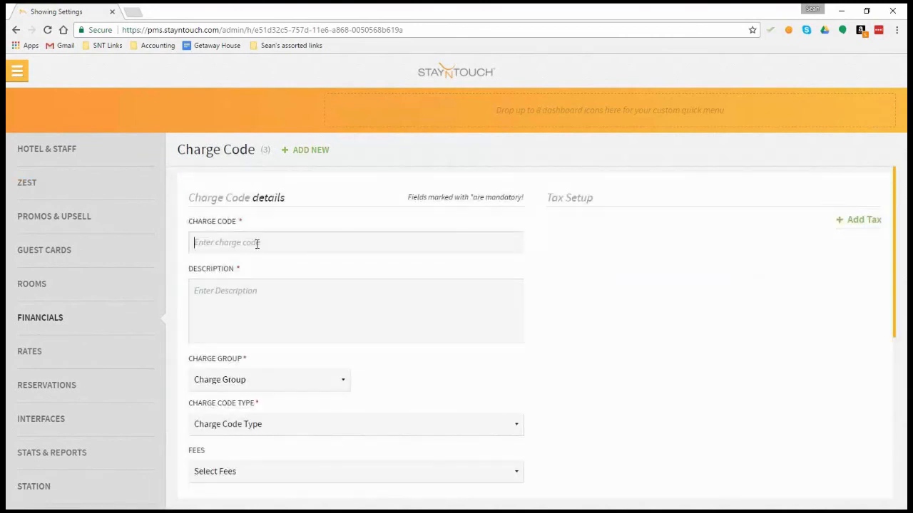
click(257, 243)
text(1001)
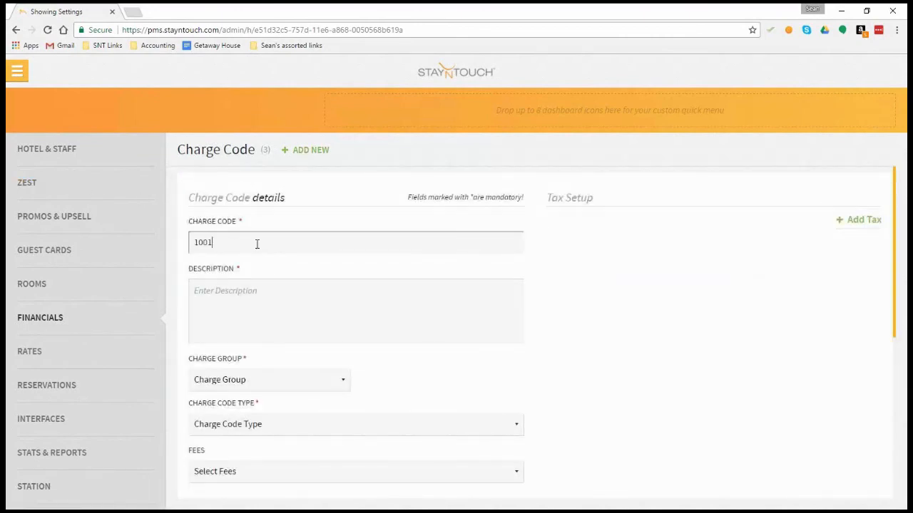
text(Tax E)
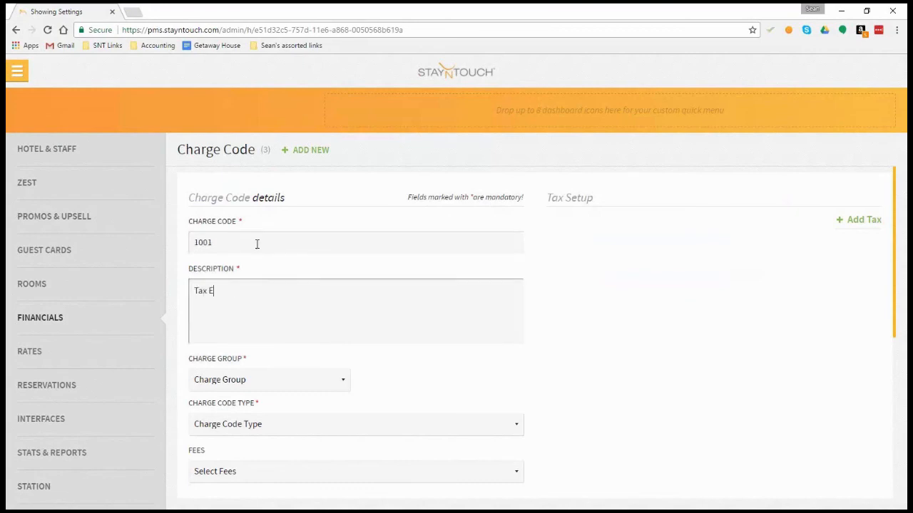
text(xempt Room Charge)
- Assign the new charge code to the Room group with the type ROOM and save it
click(294, 381)
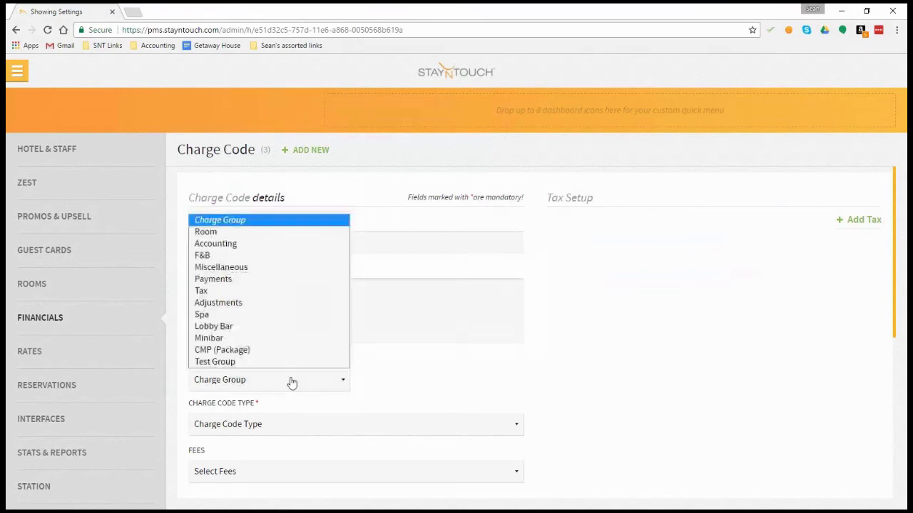
click(260, 234)
click(283, 427)
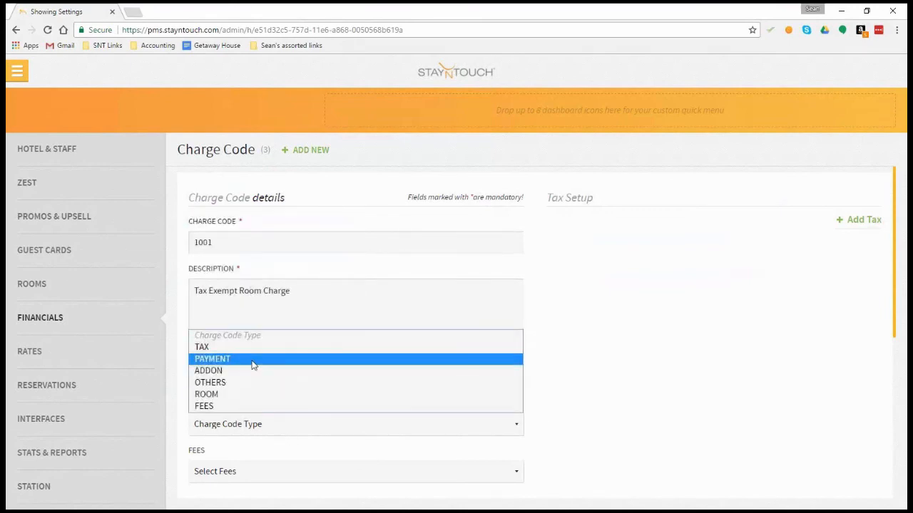
click(251, 399)
scroll(298, 428, down, 2)
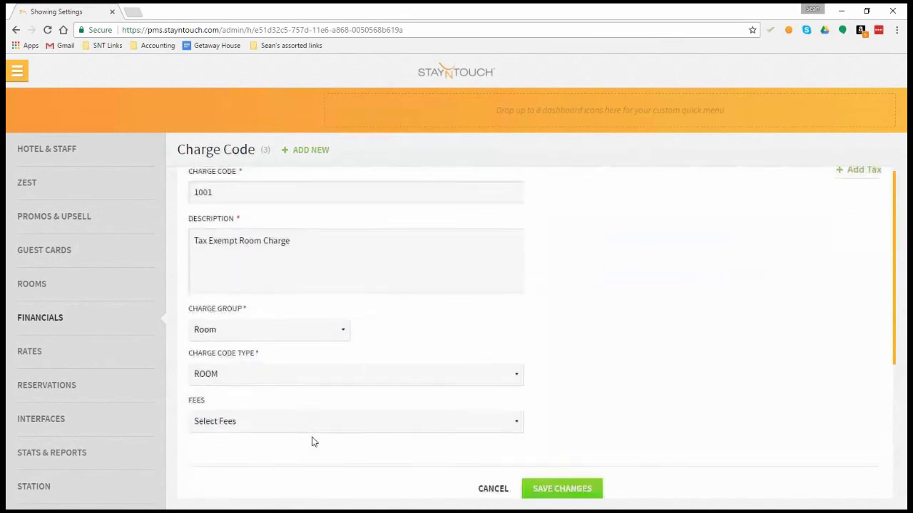
click(555, 483)
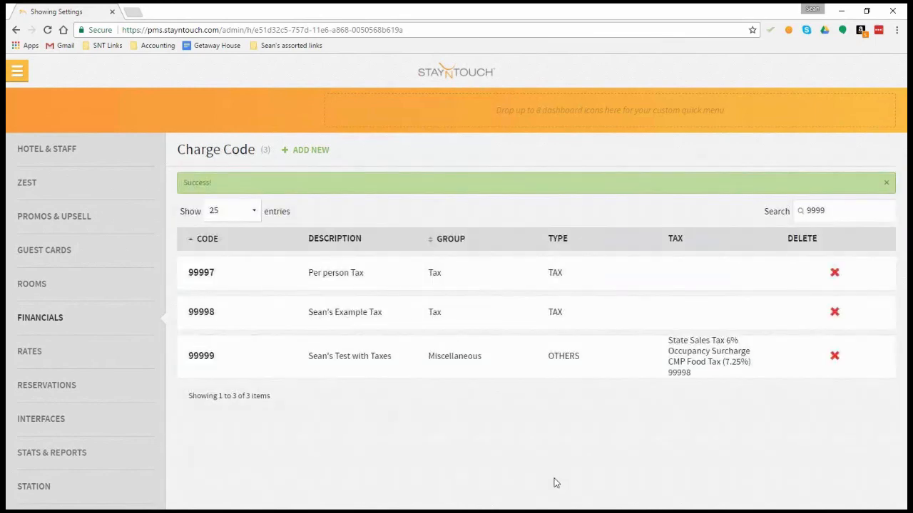
- Replace the charge code list search with "1001" to find the new room charge
drag(845, 213, 759, 225)
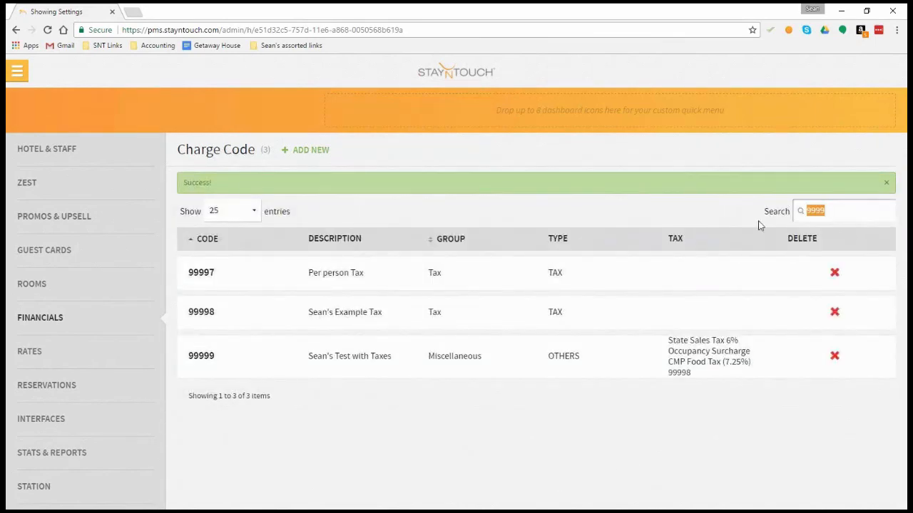
key(BackSpace)
text(1)
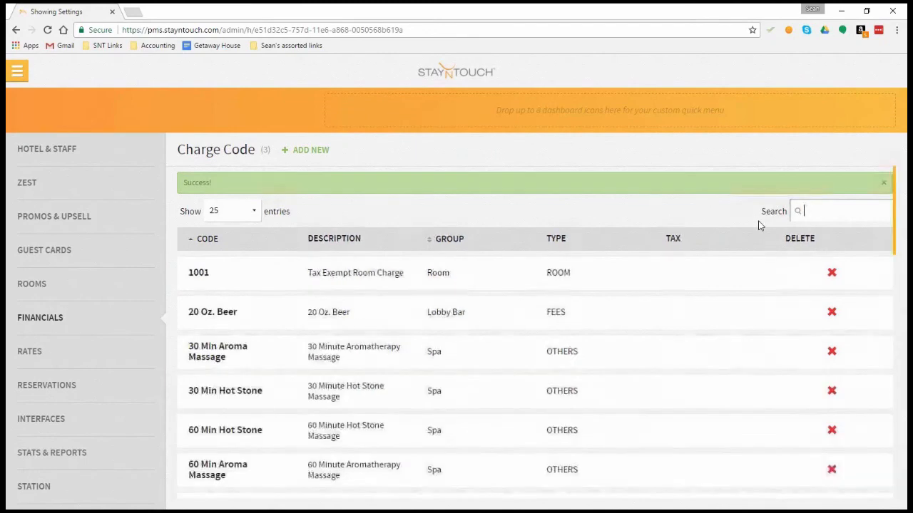
text(001)
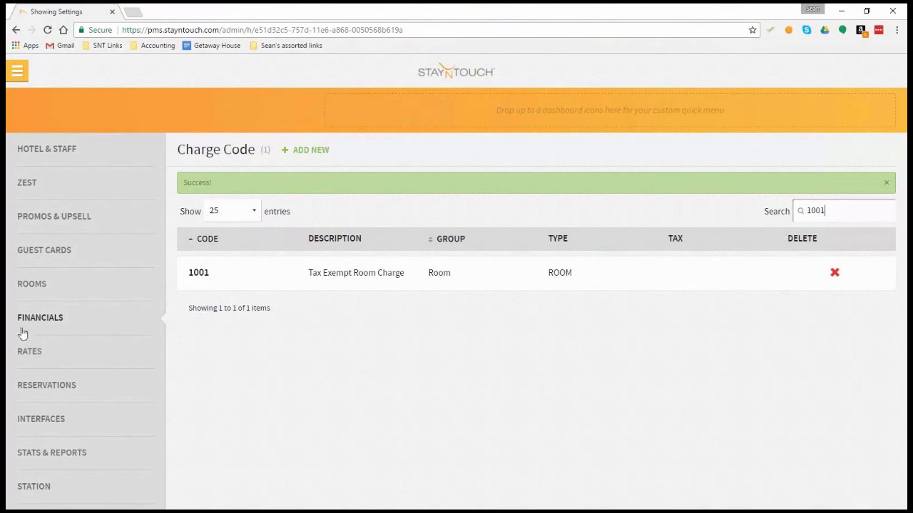
- Open the details of charge code 1001 and shorten its description to "Tax Exempt"
click(198, 273)
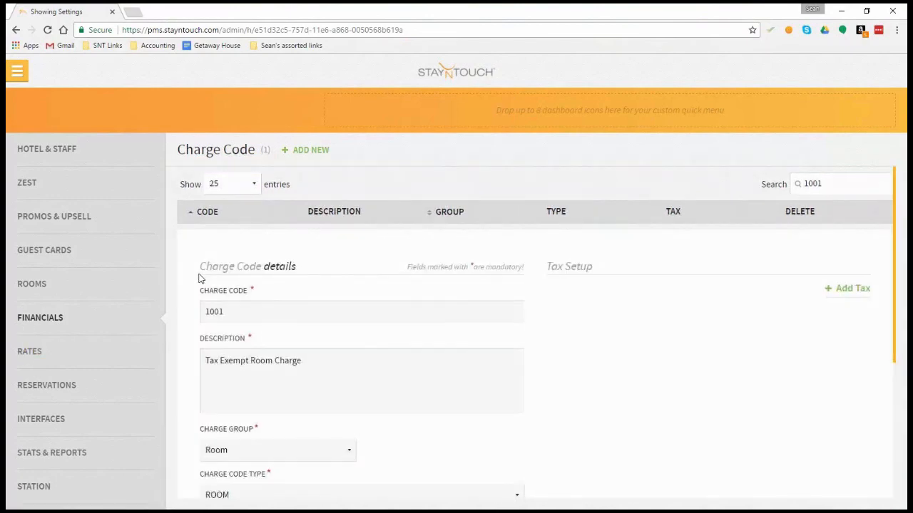
click(363, 372)
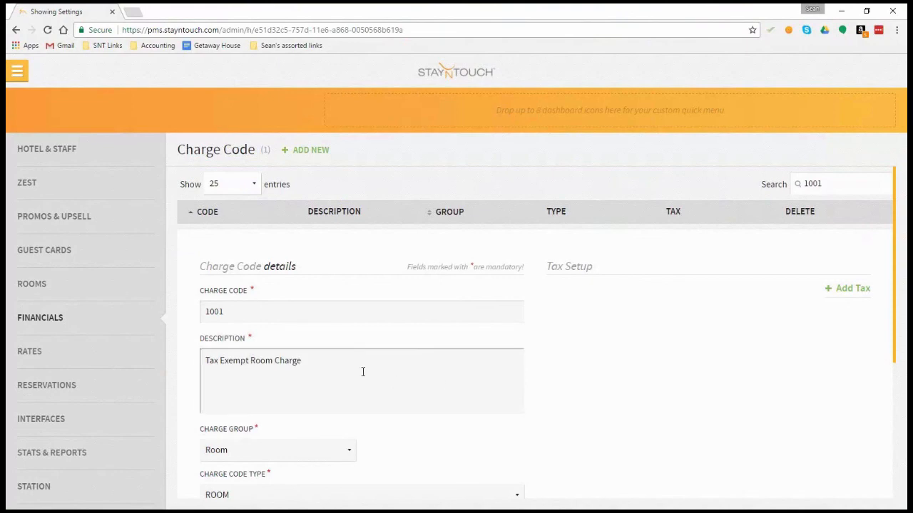
drag(363, 372, 249, 364)
key(BackSpace)
- Change the charge group of code 1001 to Accounting and save the changes
scroll(472, 389, down, 3)
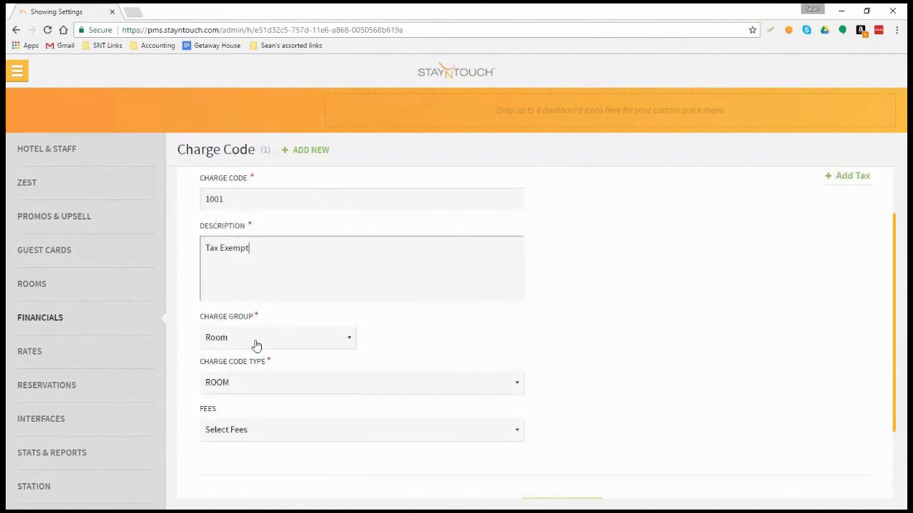
click(256, 346)
click(256, 379)
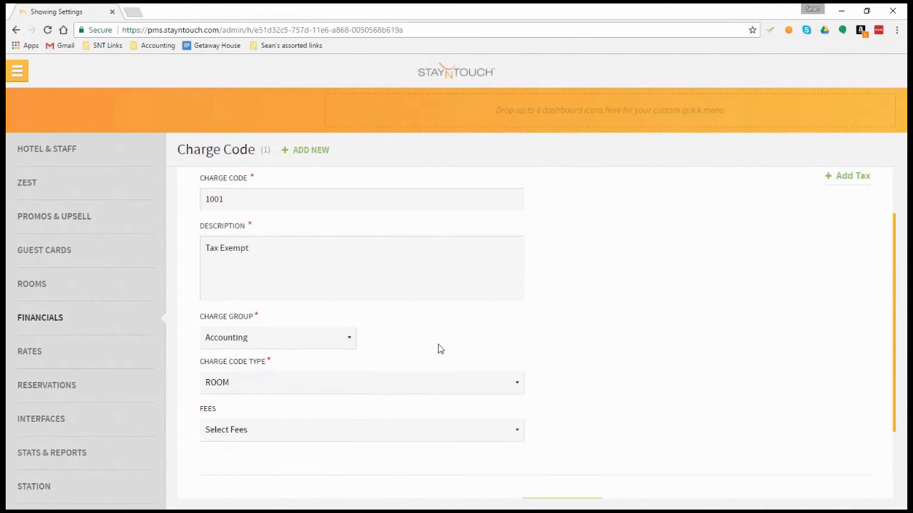
scroll(535, 450, down, 3)
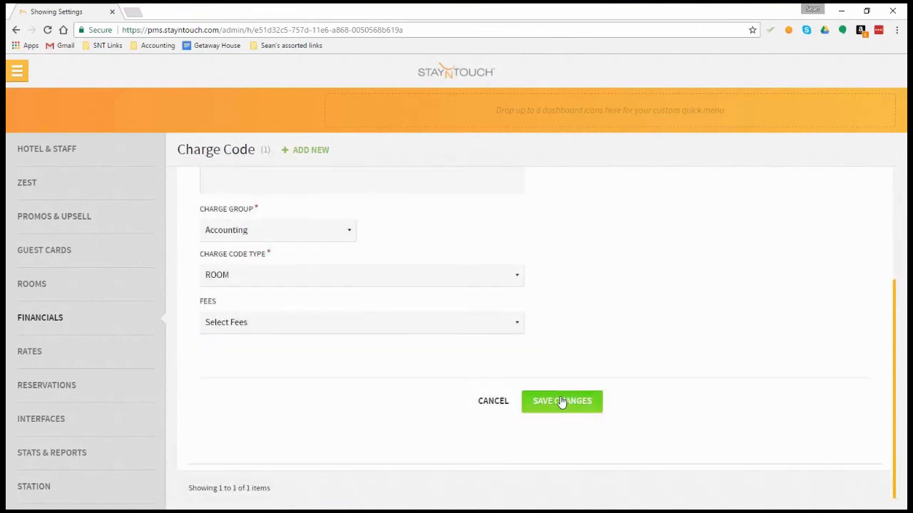
click(561, 402)
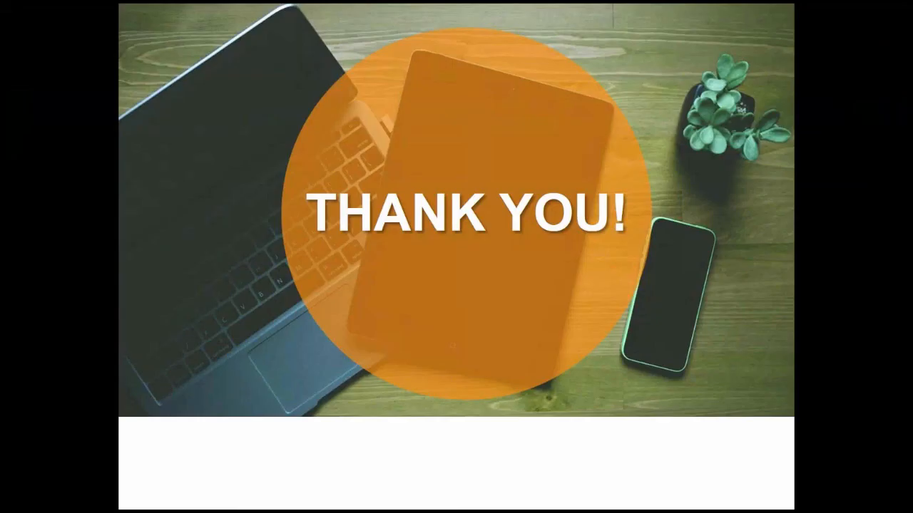